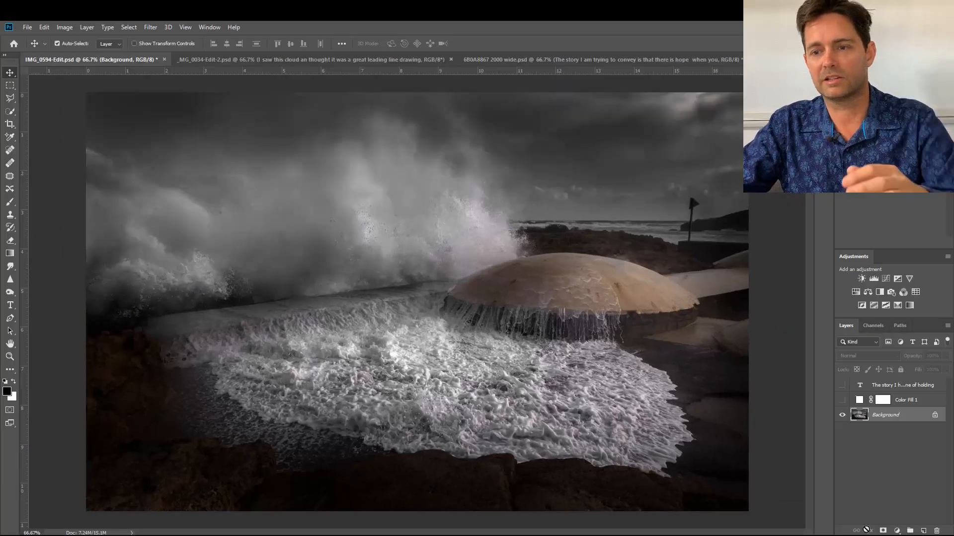
# Compare the story text with the wave photo by repeatedly showing and hiding the text and Color Fill 1 layers.
pyautogui.click(842, 387)
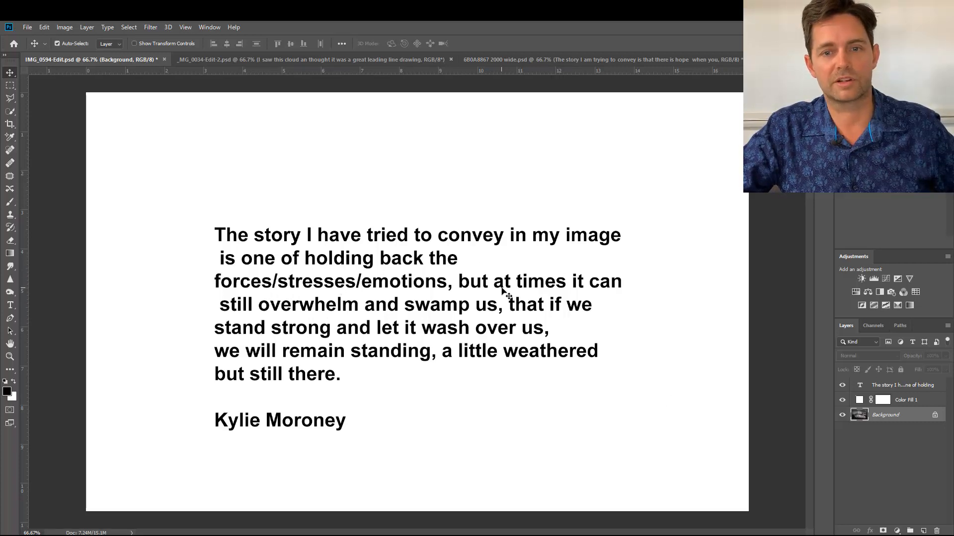
pyautogui.moveTo(841, 400); pyautogui.dragTo(842, 385)
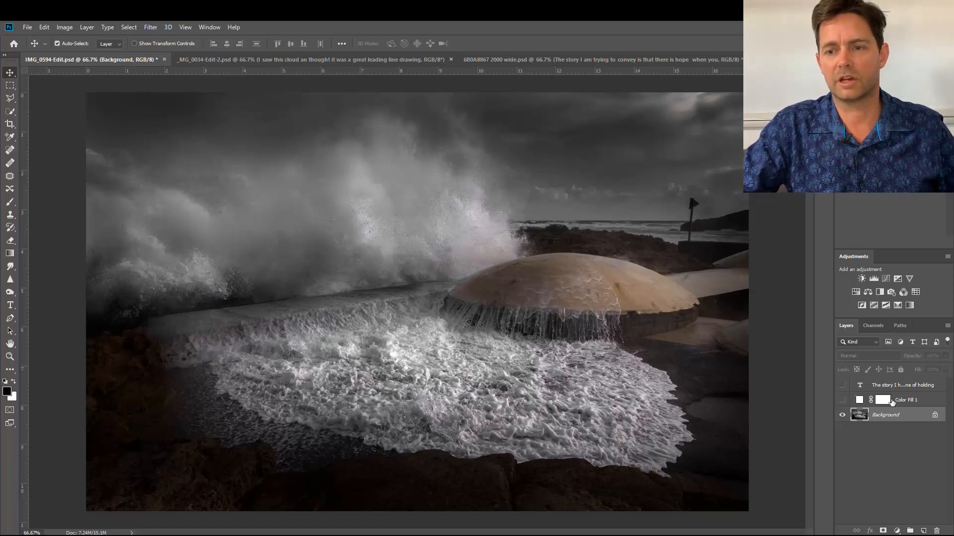
pyautogui.click(841, 400)
pyautogui.click(843, 386)
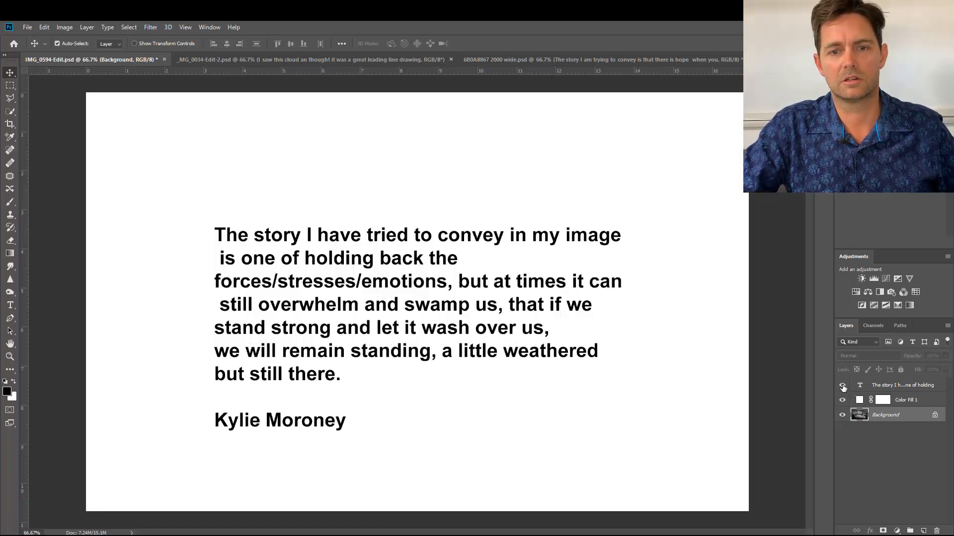
pyautogui.moveTo(843, 385); pyautogui.dragTo(843, 401)
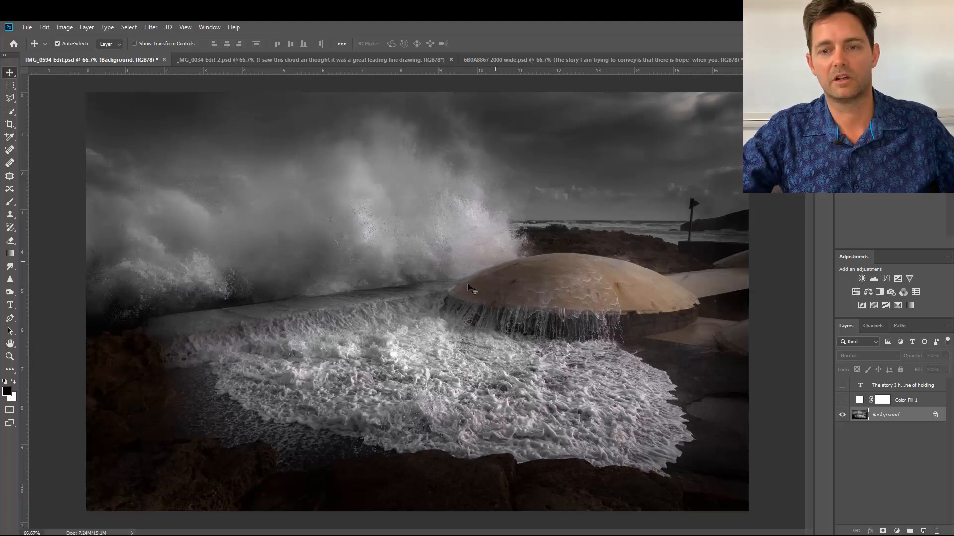
pyautogui.click(842, 400)
pyautogui.click(842, 385)
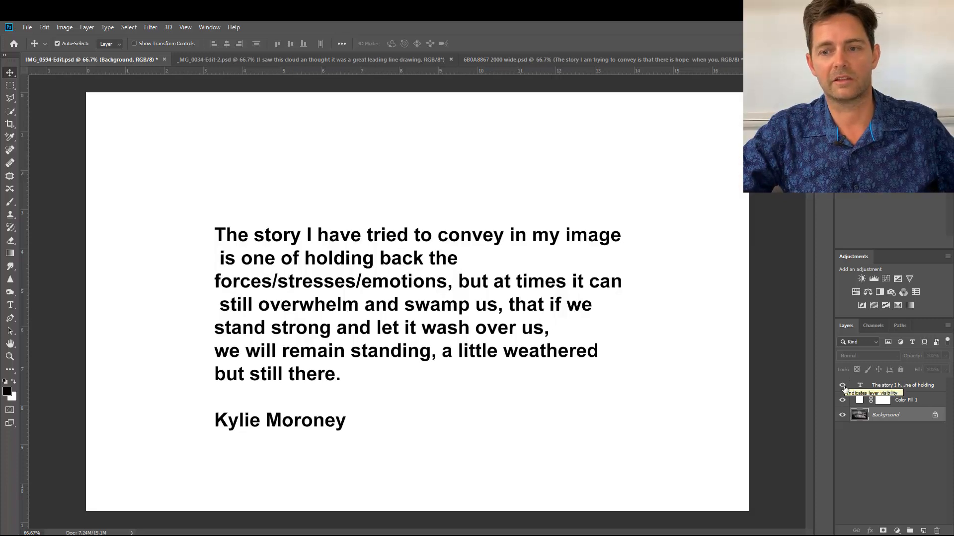
pyautogui.click(843, 385)
pyautogui.click(842, 400)
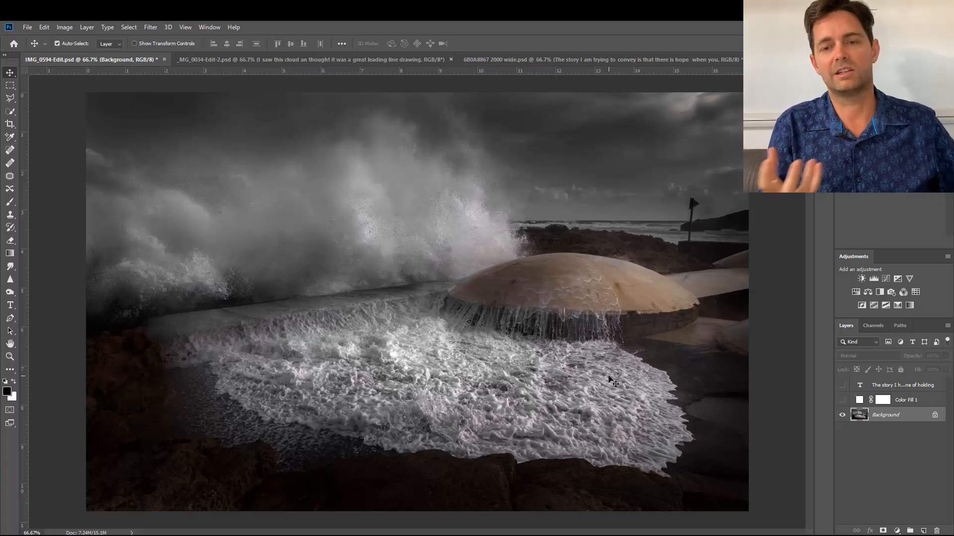
pyautogui.click(842, 400)
pyautogui.click(842, 385)
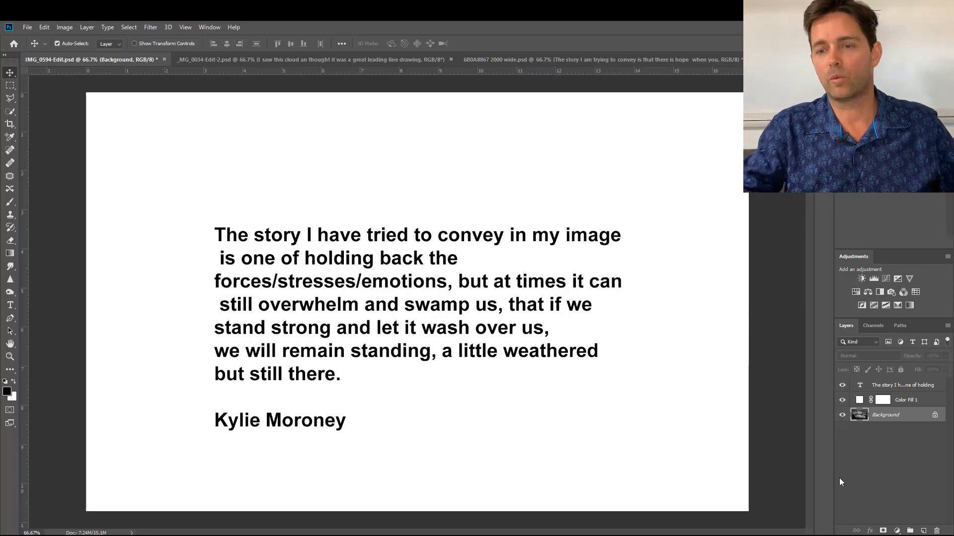
pyautogui.moveTo(842, 400); pyautogui.dragTo(843, 389)
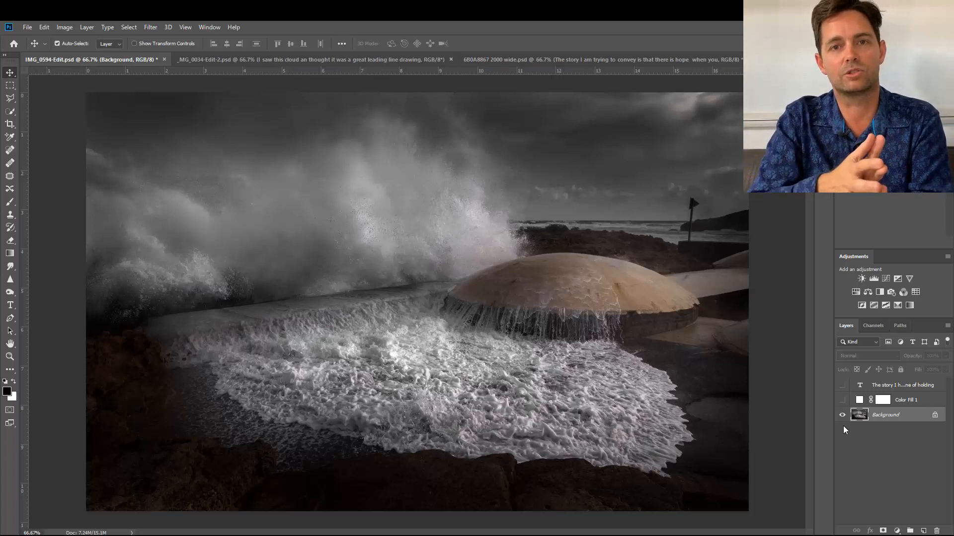
pyautogui.click(843, 388)
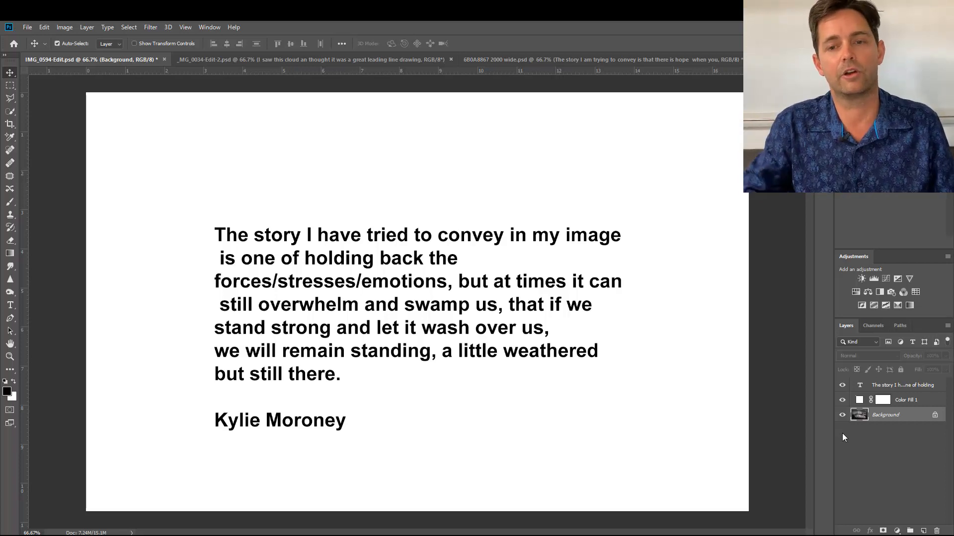
pyautogui.moveTo(842, 399); pyautogui.dragTo(843, 390)
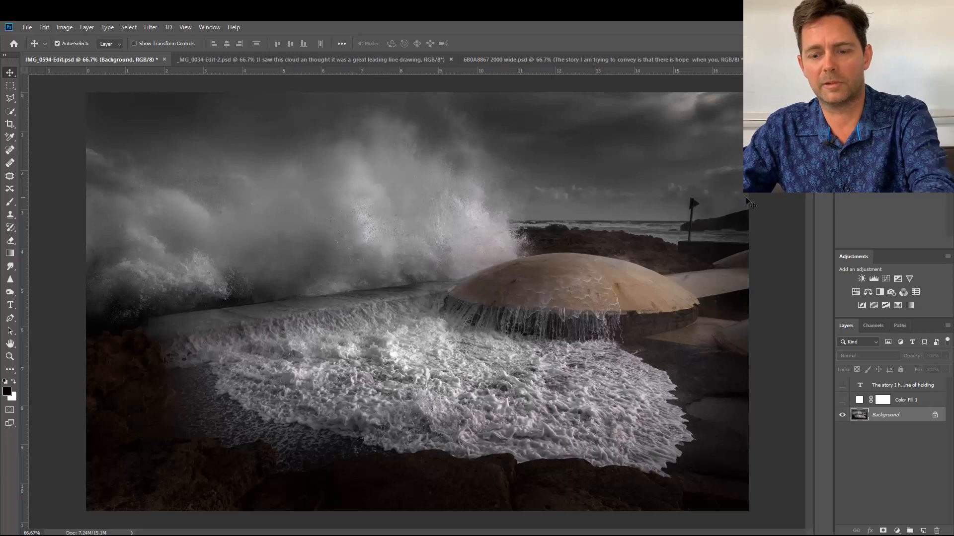
# Duplicate the Background layer and move the copy horizontally about 273 px to the right.
pyautogui.press('ctrl')
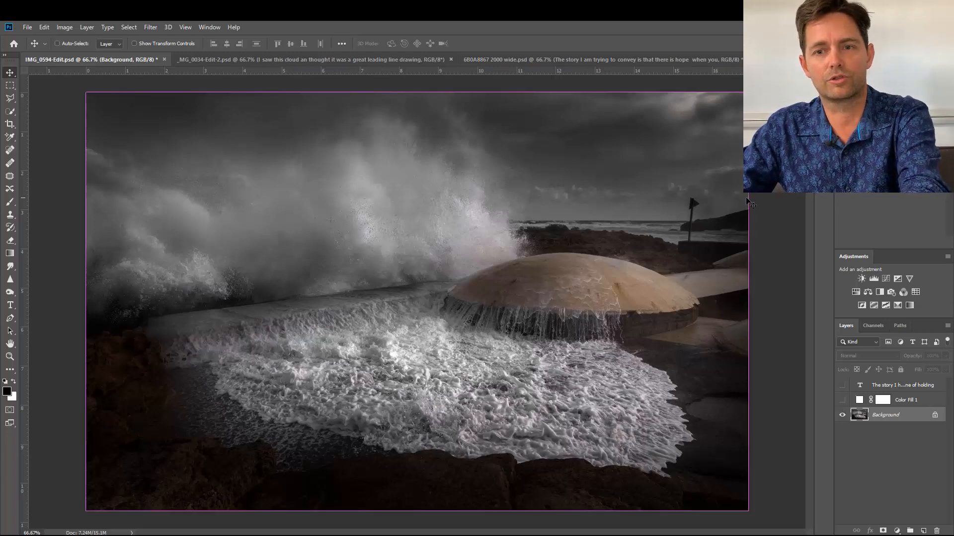
pyautogui.hotkey('ctrl', 'j')
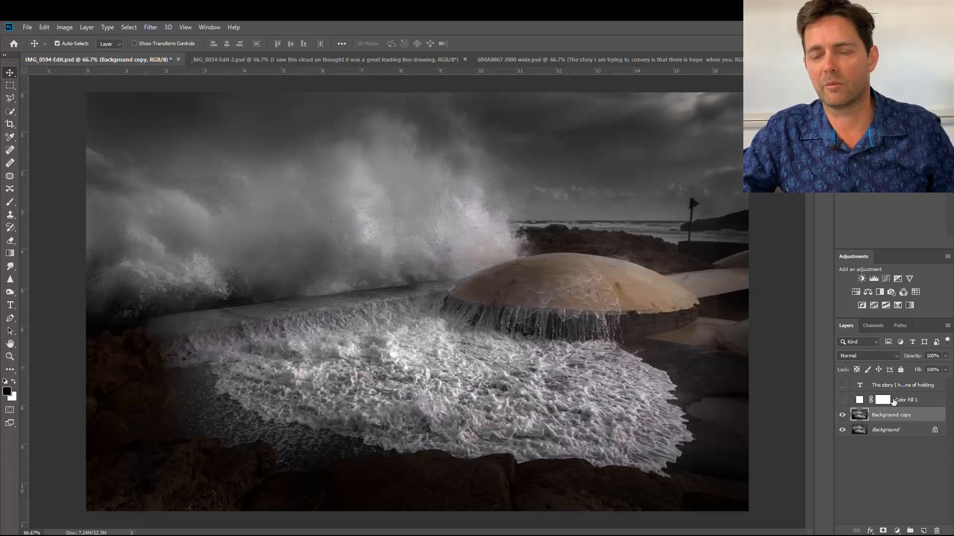
pyautogui.moveTo(842, 400)
pyautogui.mouseDown()
pyautogui.moveTo(843, 386)
pyautogui.moveTo(843, 403)
pyautogui.mouseUp()
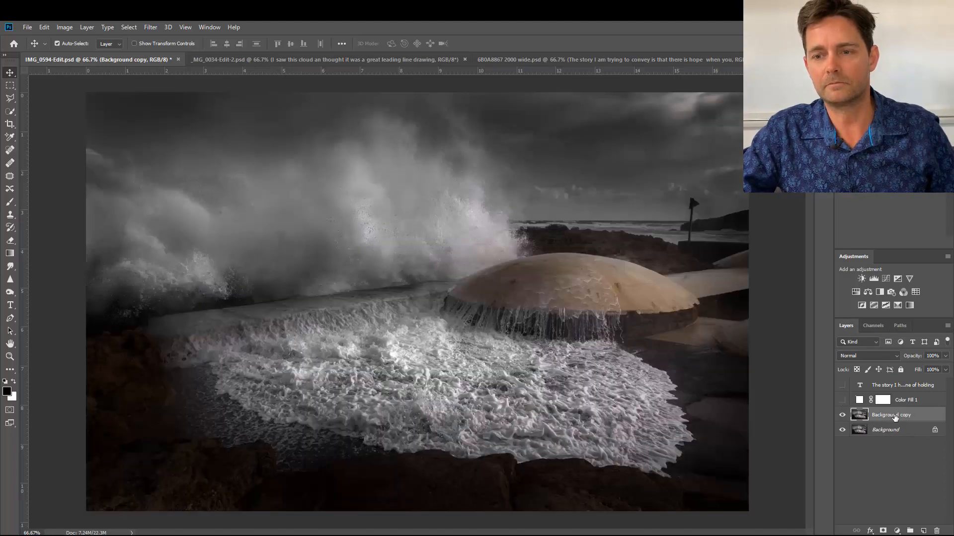
pyautogui.press('ctrl')
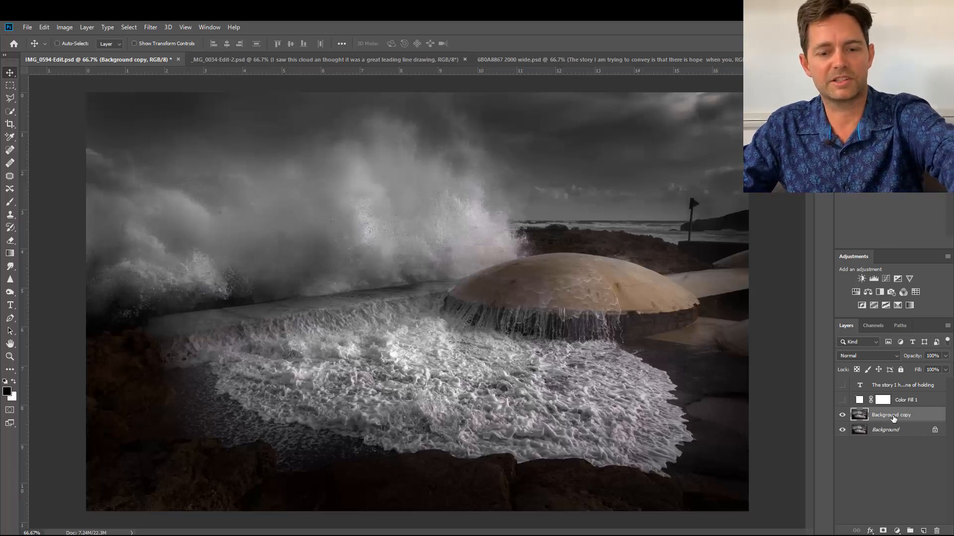
pyautogui.hotkey('ctrl', 't')
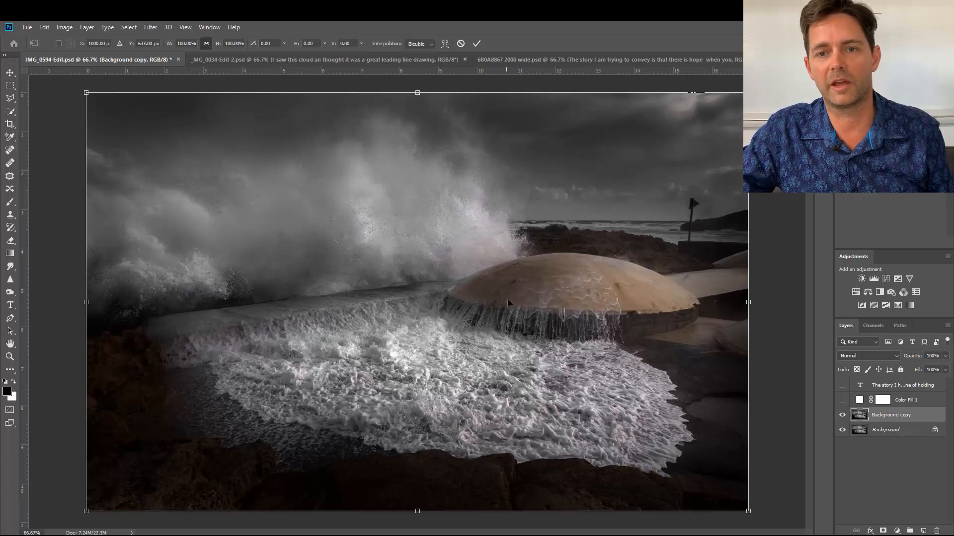
pyautogui.moveTo(507, 299); pyautogui.dragTo(598, 302)
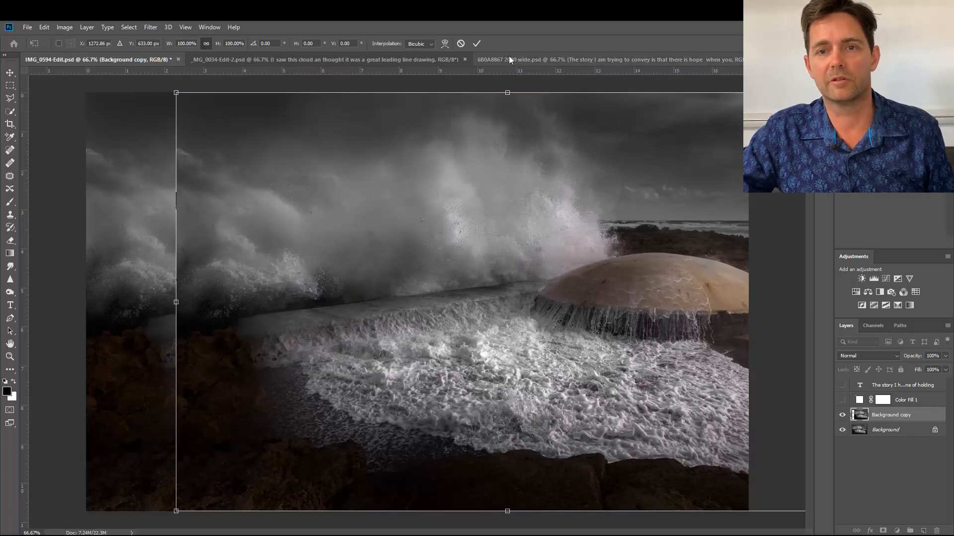
pyautogui.click(477, 42)
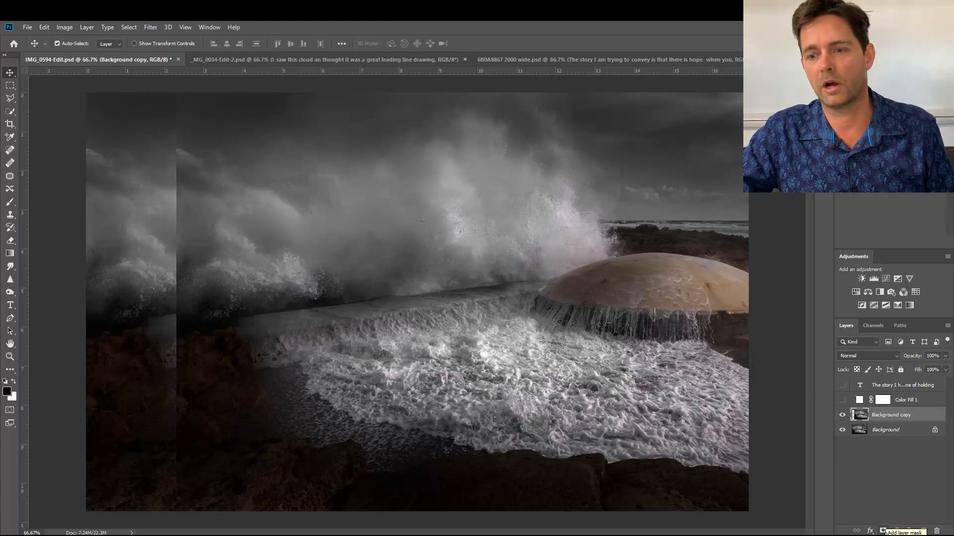
# Add a layer mask to the Background copy and invert it to black.
pyautogui.click(883, 530)
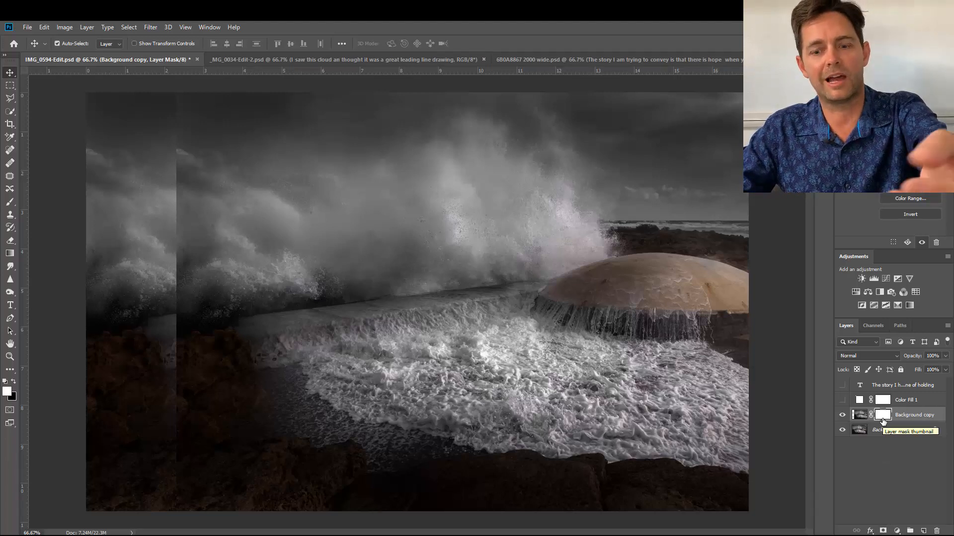
pyautogui.press('ctrl')
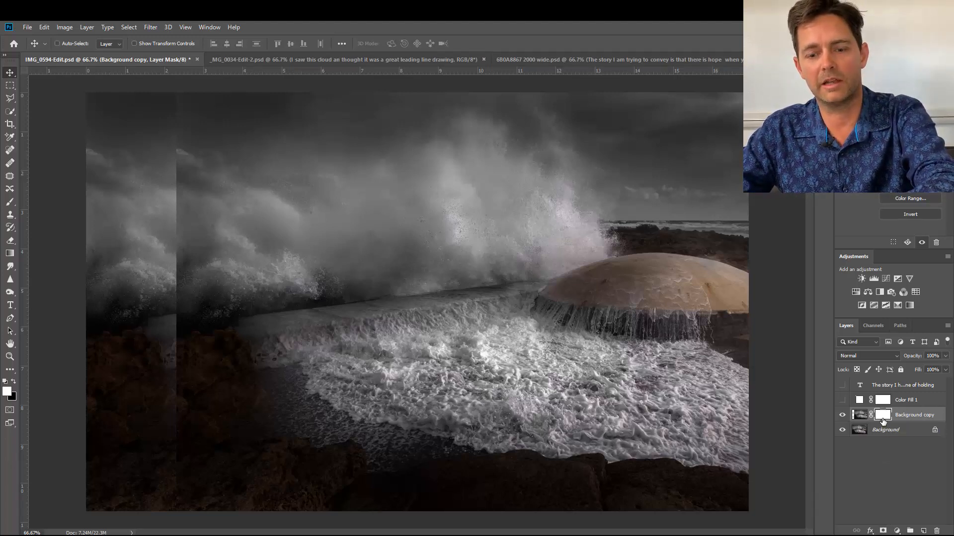
pyautogui.hotkey('ctrl', 'i')
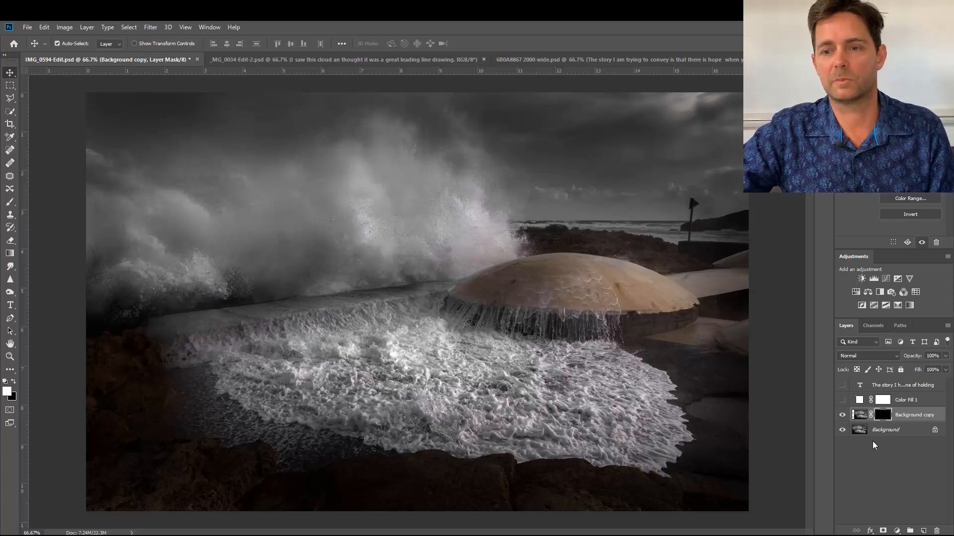
# Undo the mask inversion and check the shifted copy with the Background layer hidden and shown.
pyautogui.click(844, 430)
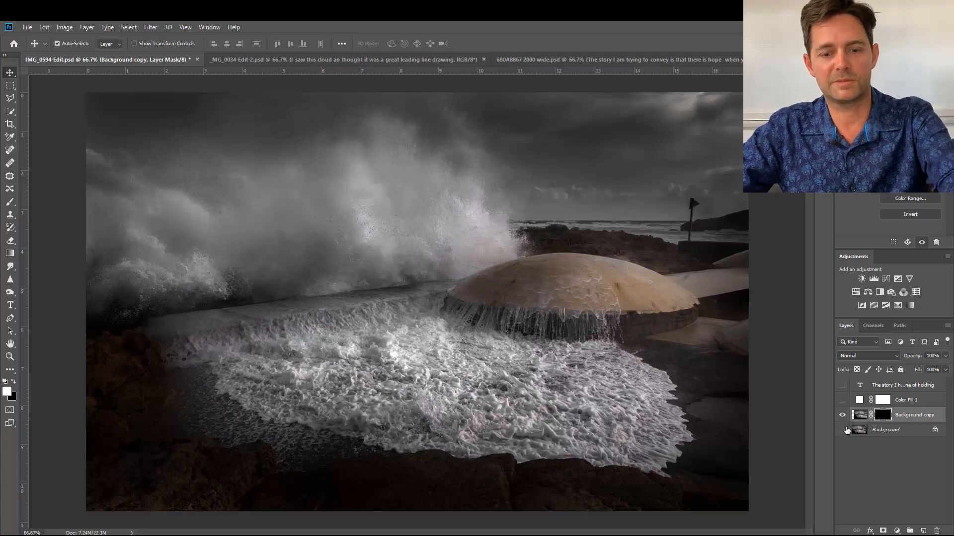
pyautogui.press('b')
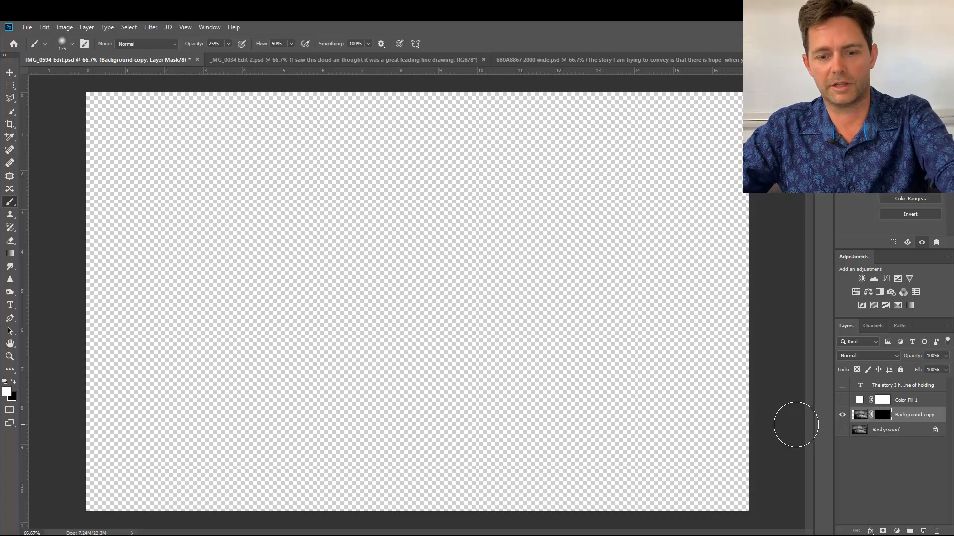
pyautogui.hotkey('ctrl', 'z')
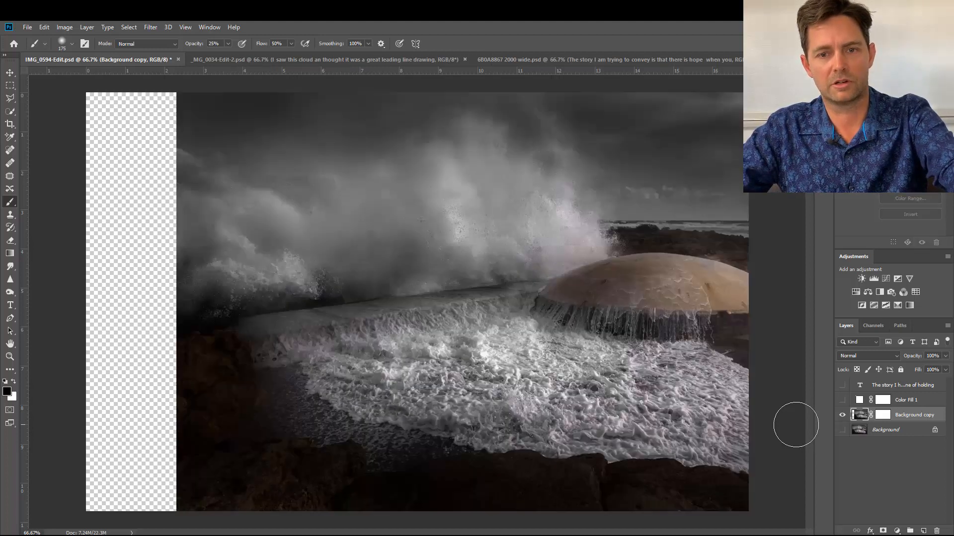
pyautogui.click(842, 430)
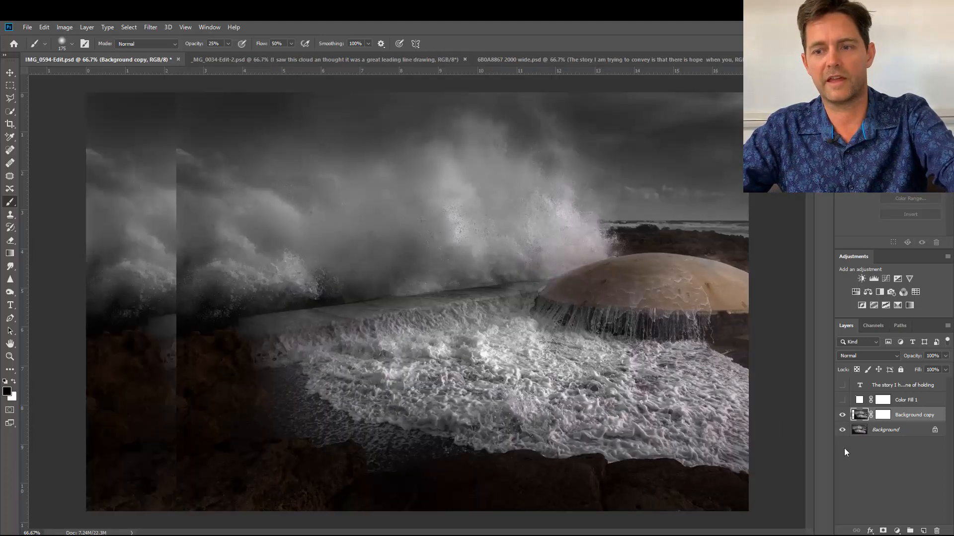
pyautogui.click(842, 430)
pyautogui.click(842, 430)
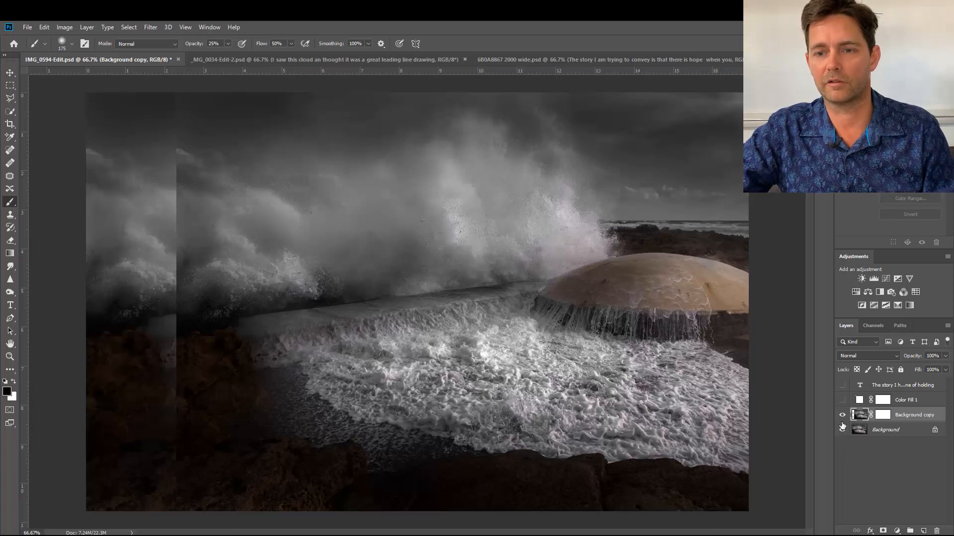
# Invert the Background copy's layer mask to black and set the brush opacity to 52% with white as foreground.
pyautogui.click(877, 417)
pyautogui.press('x')
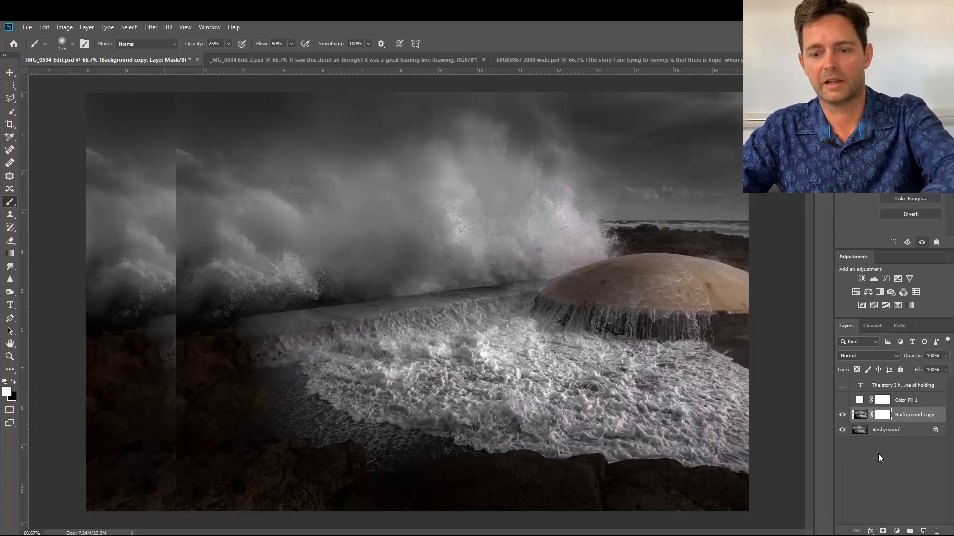
pyautogui.hotkey('ctrl', 'i')
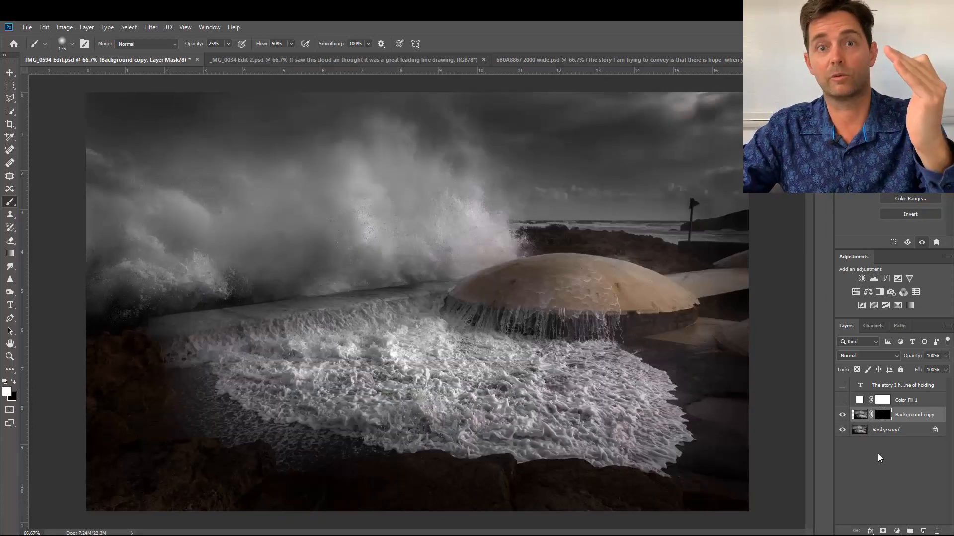
pyautogui.moveTo(693, 407); pyautogui.dragTo(670, 400)
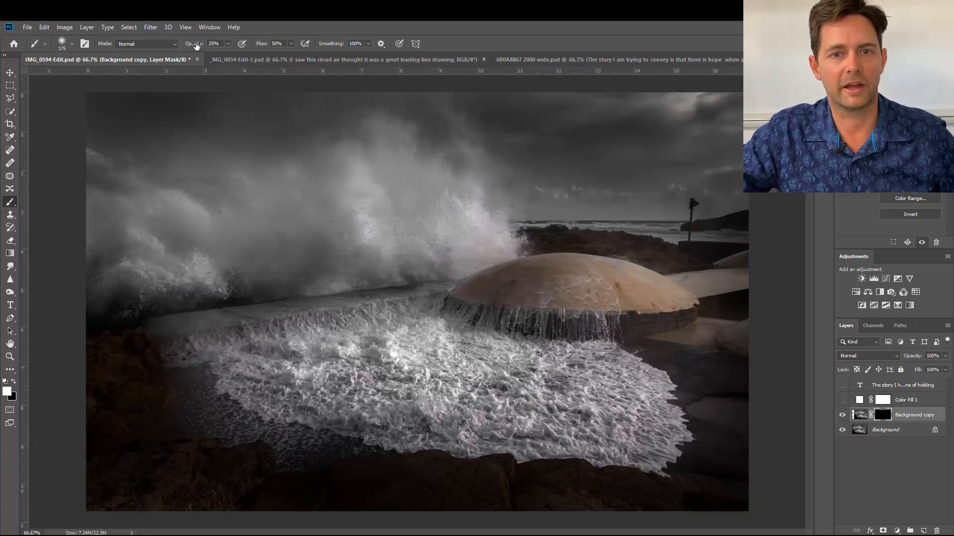
pyautogui.moveTo(196, 45)
pyautogui.mouseDown()
pyautogui.moveTo(208, 47)
pyautogui.moveTo(198, 45)
pyautogui.mouseUp()
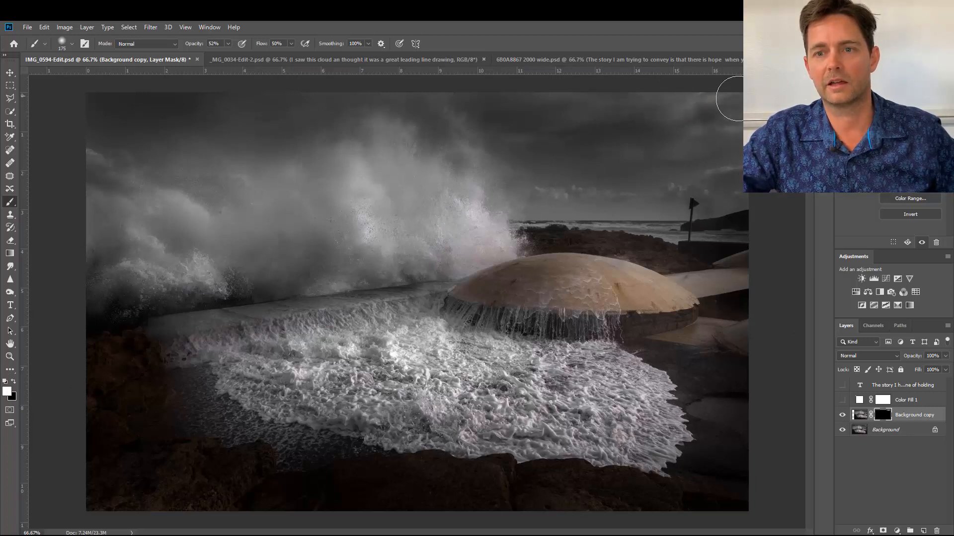
# Compare the image before and after by hiding and showing the Background copy layer.
pyautogui.click(842, 416)
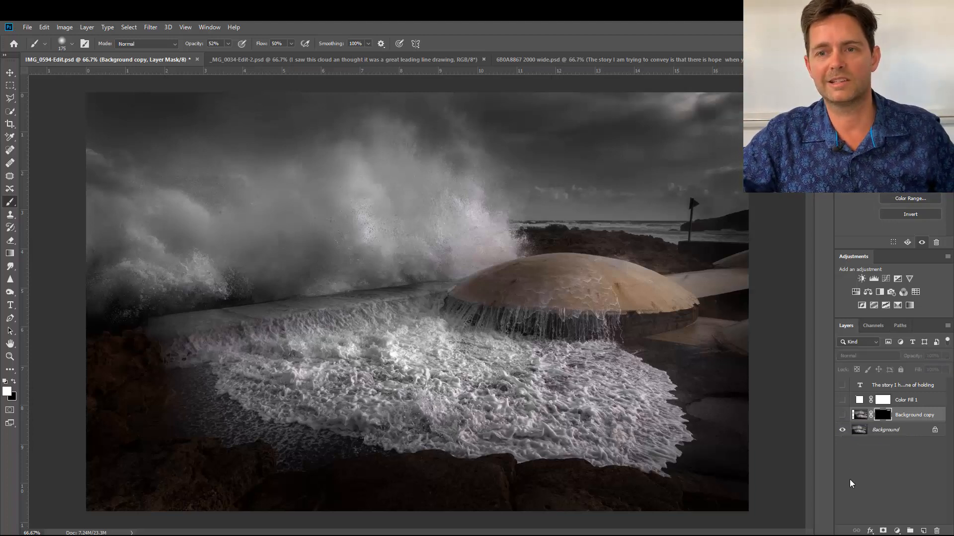
pyautogui.click(842, 415)
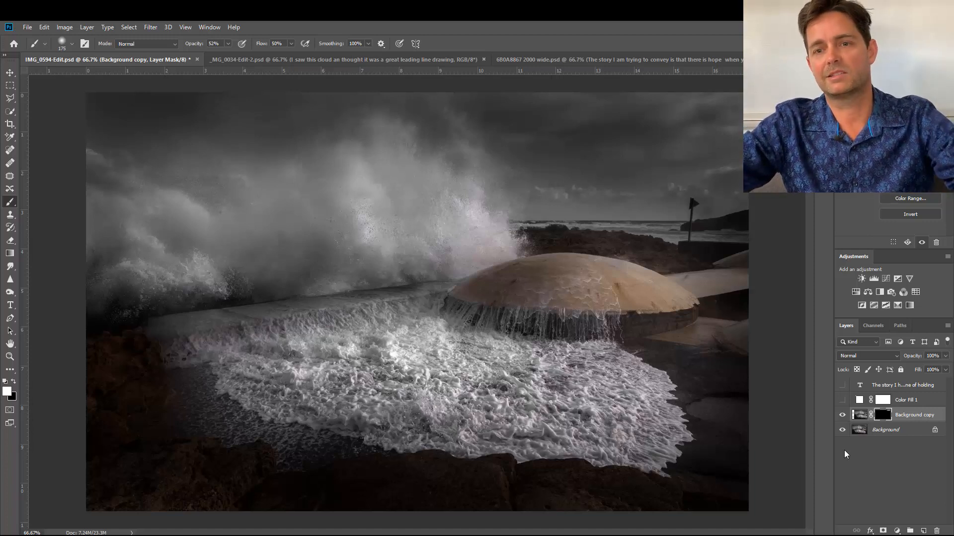
pyautogui.click(844, 416)
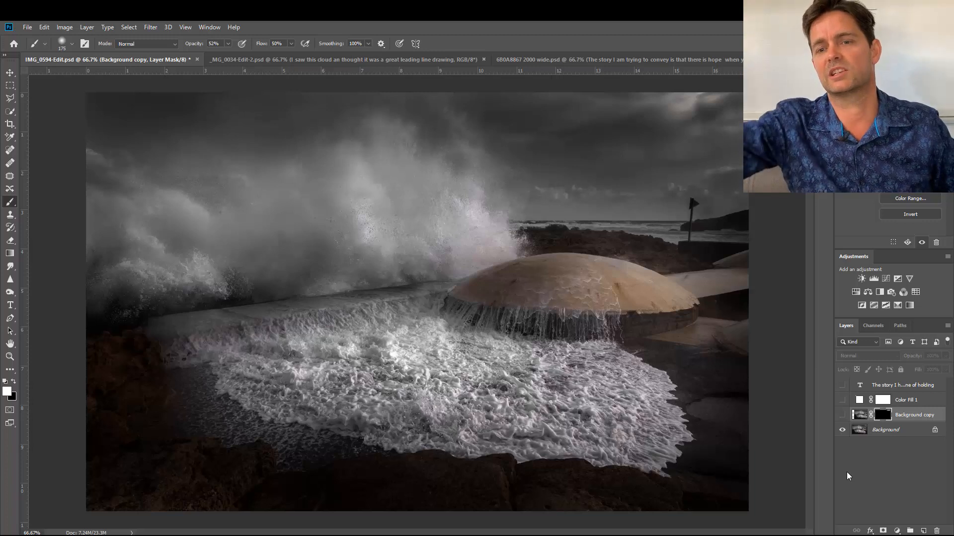
pyautogui.click(842, 415)
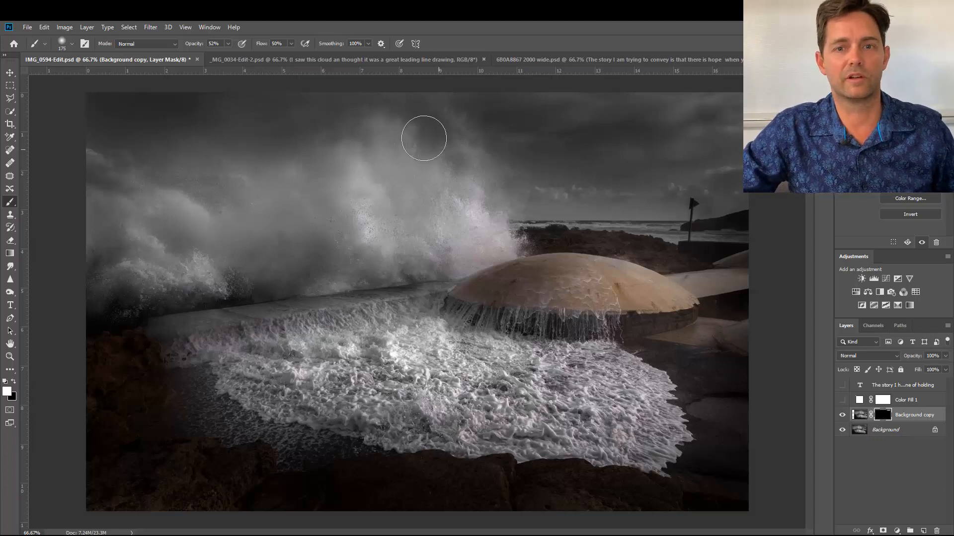
# Switch to the _MG_0034-Edit-2.psd document.
pyautogui.click(365, 59)
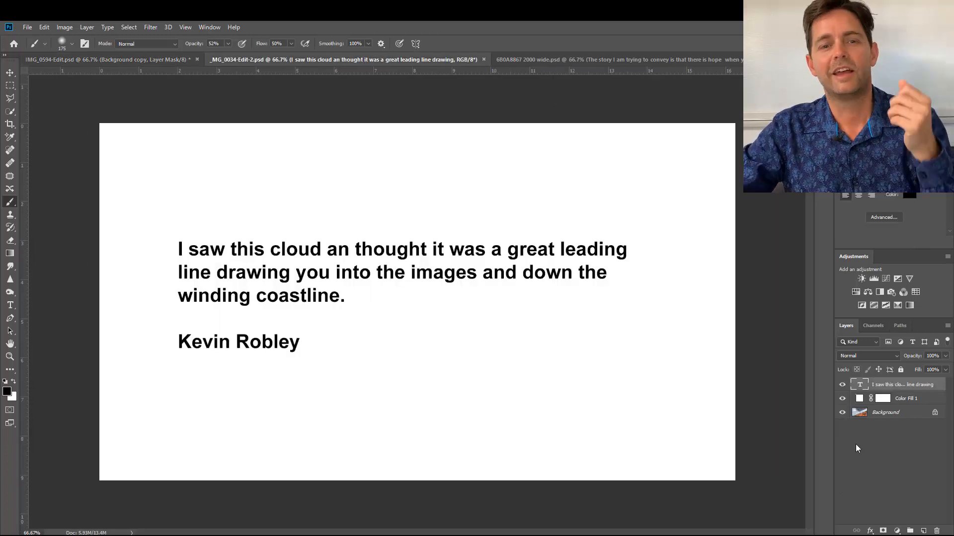
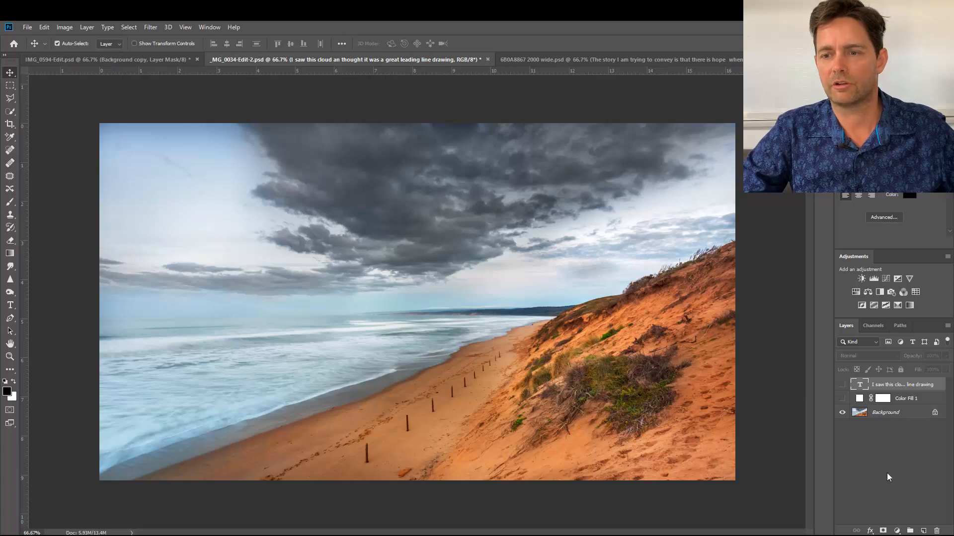
# Add a brightening Curves adjustment above the Background layer with input 112 and output 140, and invert its mask to black.
pyautogui.click(902, 414)
pyautogui.click(896, 530)
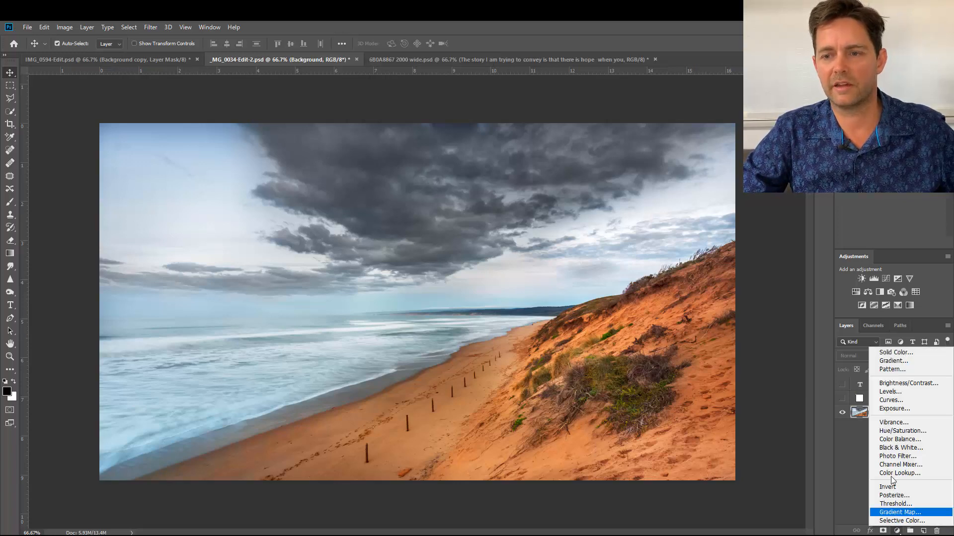
pyautogui.click(889, 404)
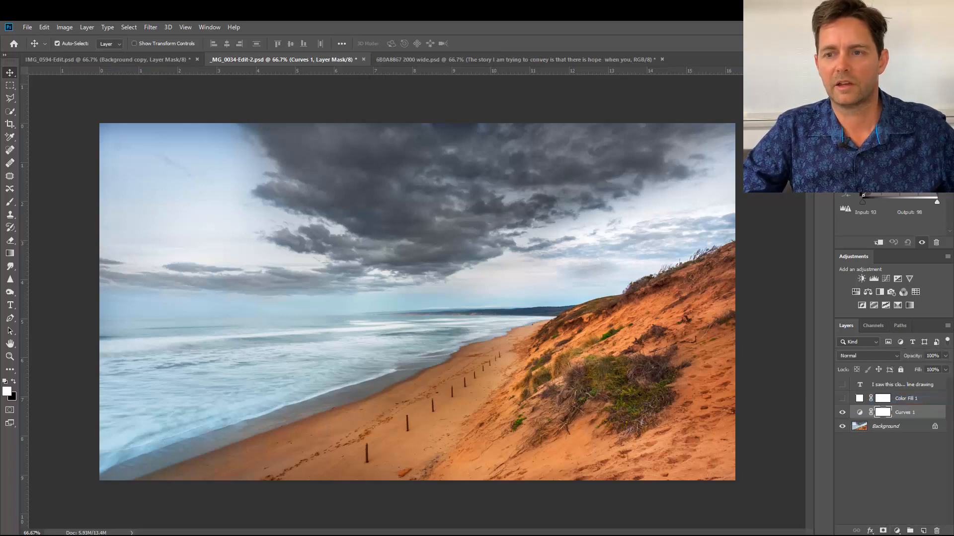
pyautogui.moveTo(897, 158); pyautogui.dragTo(897, 156)
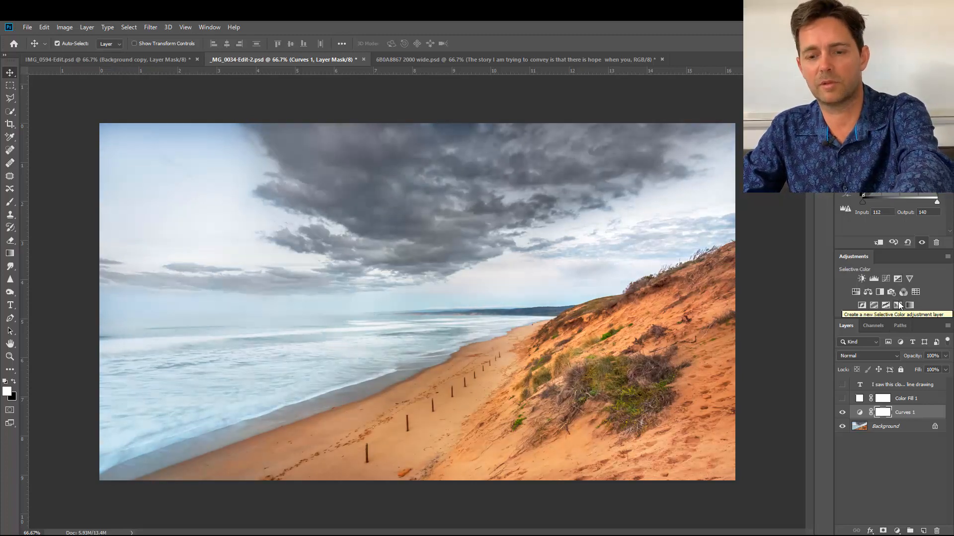
pyautogui.hotkey('ctrl', 'i')
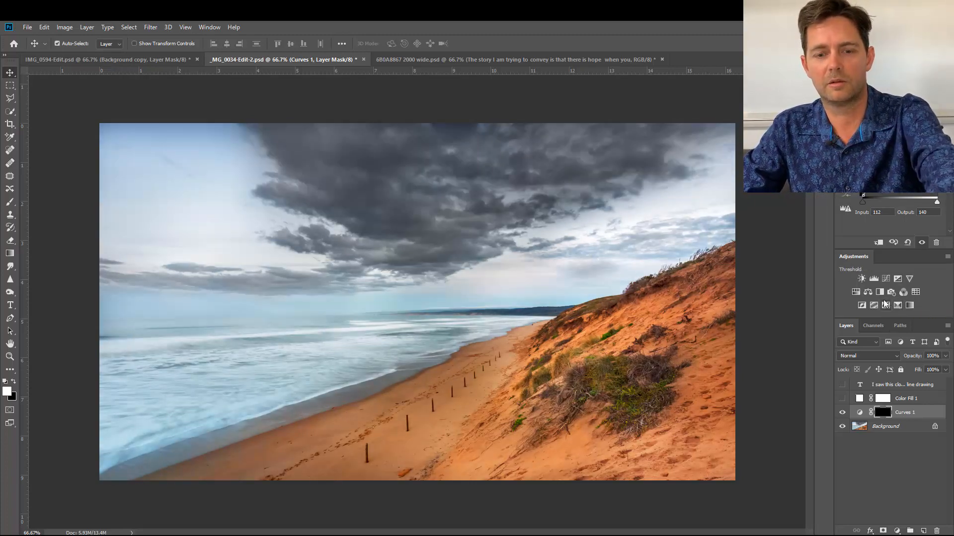
# Set the brush opacity to 33% and paint white on the Curves 1 mask at the sky's upper-left corner.
pyautogui.press('b')
pyautogui.click(228, 45)
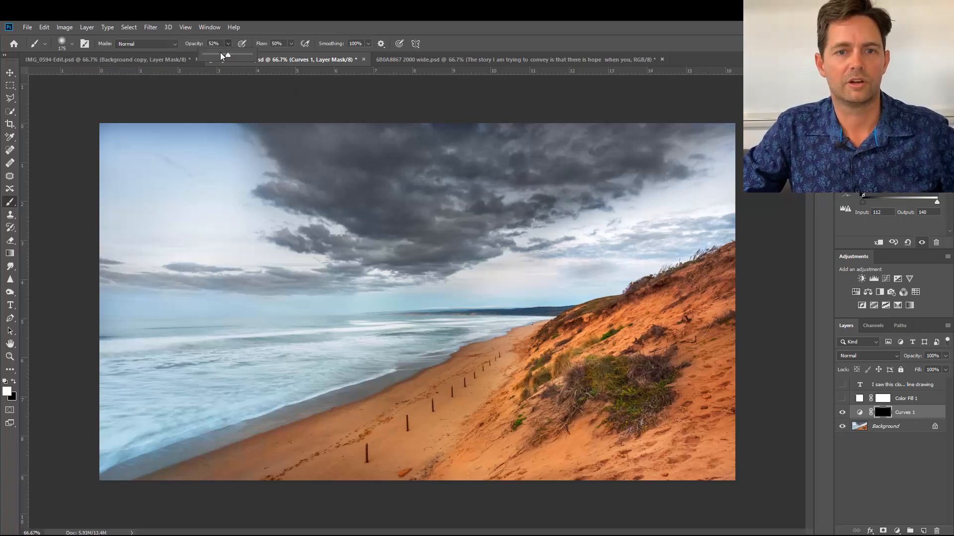
pyautogui.click(103, 123)
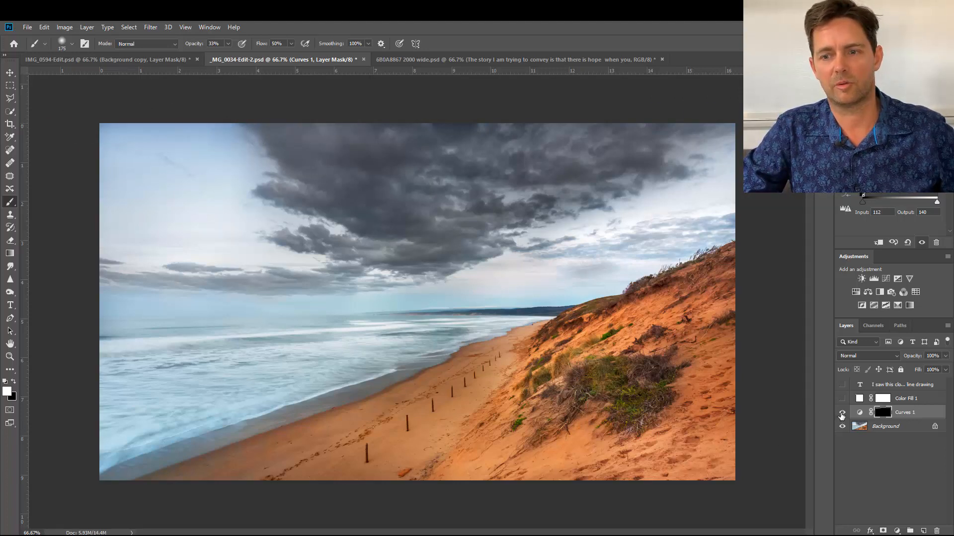
# Compare the sky corner before and after by hiding and showing the Curves 1 layer.
pyautogui.click(843, 413)
pyautogui.click(842, 414)
pyautogui.click(842, 414)
pyautogui.click(842, 413)
pyautogui.click(843, 413)
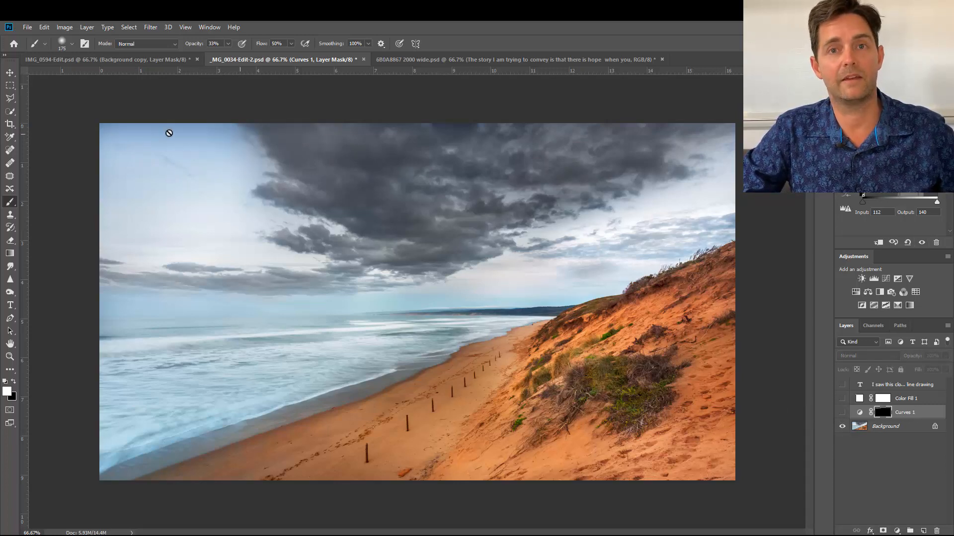
pyautogui.click(843, 415)
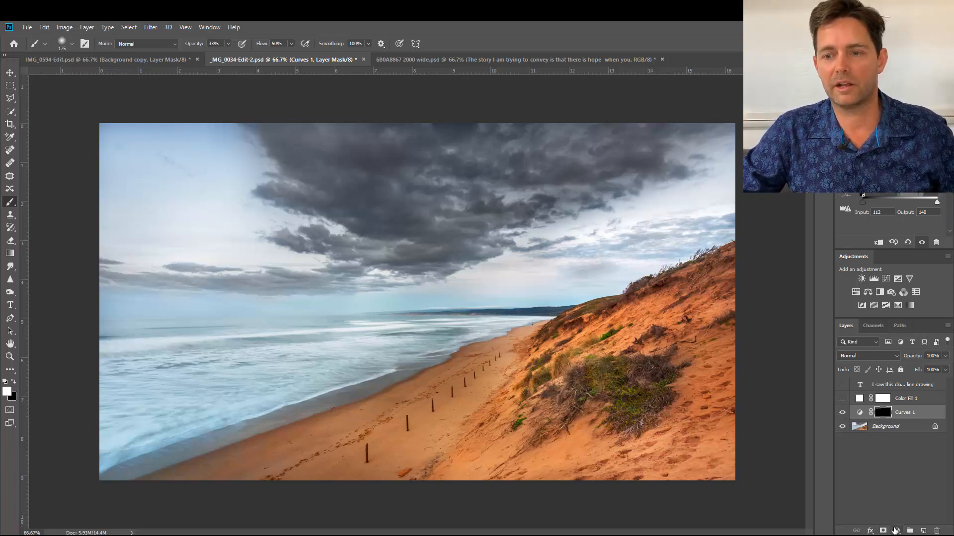
# Add a darkening Curves adjustment with input 155 and output 91 above Curves 1, and invert its mask to black.
pyautogui.click(897, 531)
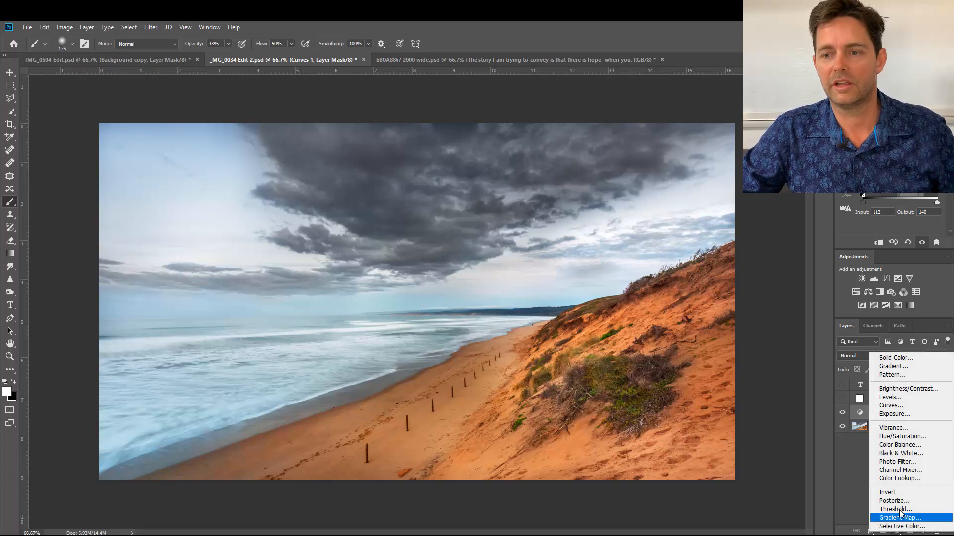
pyautogui.click(899, 402)
pyautogui.moveTo(907, 150); pyautogui.dragTo(907, 168)
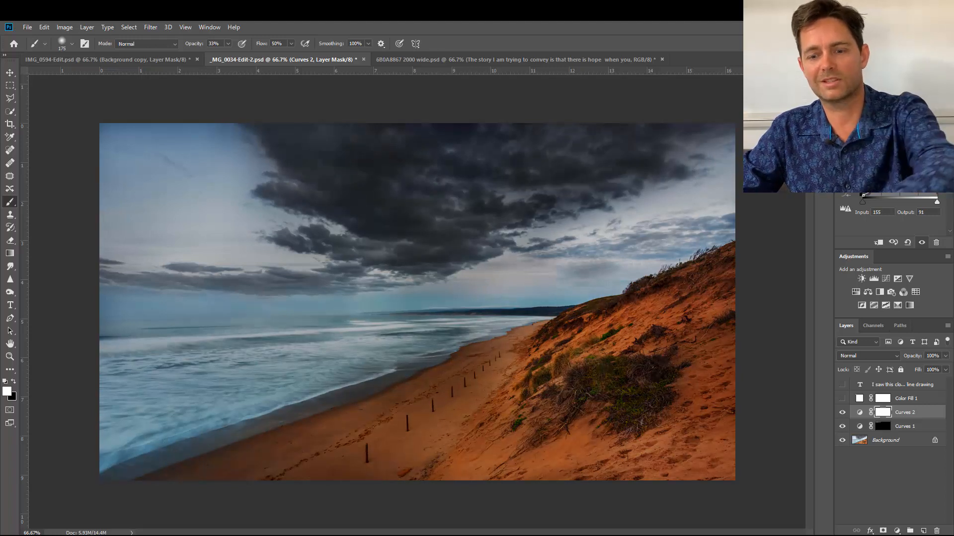
pyautogui.hotkey('ctrl', 'i')
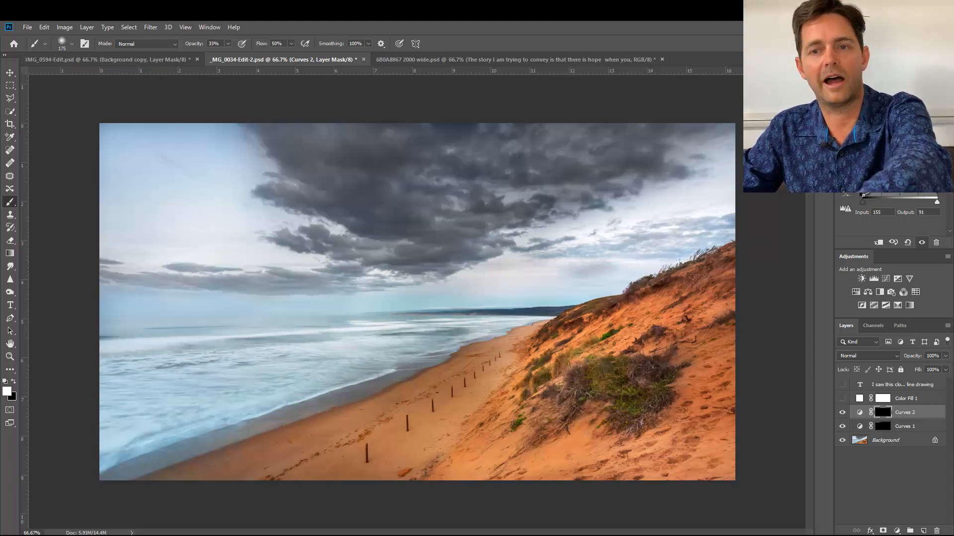
# Enlarge the brush to 400 pixels and paint the darkening into the sky and the sand along the photo's lower edge.
pyautogui.press(']')
pyautogui.press(']')
pyautogui.press(']')
pyautogui.press(']')
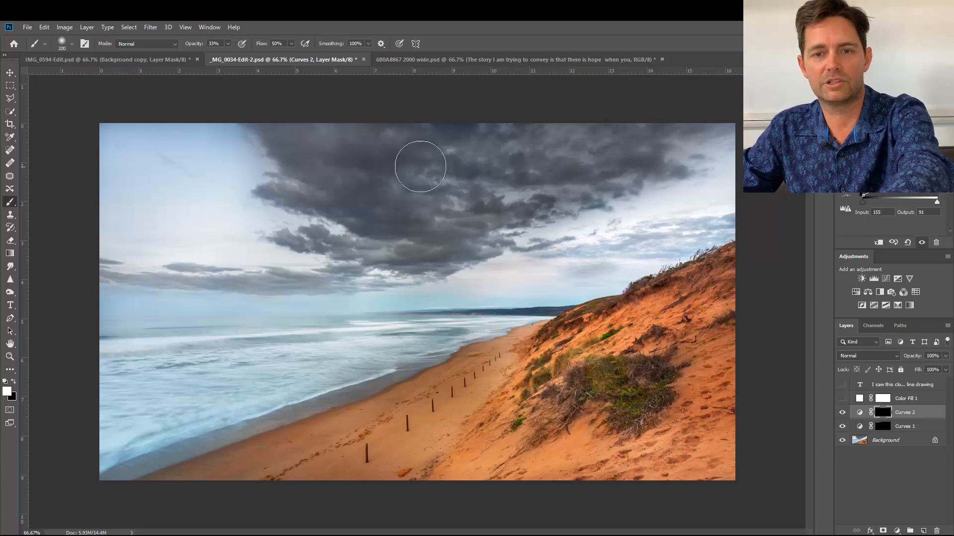
pyautogui.moveTo(125, 138)
pyautogui.mouseDown()
pyautogui.moveTo(380, 135)
pyautogui.moveTo(291, 125)
pyautogui.moveTo(599, 126)
pyautogui.moveTo(732, 139)
pyautogui.moveTo(731, 220)
pyautogui.moveTo(681, 206)
pyautogui.moveTo(624, 251)
pyautogui.mouseUp()
pyautogui.moveTo(723, 436)
pyautogui.mouseDown()
pyautogui.moveTo(487, 442)
pyautogui.moveTo(555, 439)
pyautogui.moveTo(620, 462)
pyautogui.moveTo(452, 486)
pyautogui.moveTo(423, 470)
pyautogui.moveTo(437, 427)
pyautogui.moveTo(415, 425)
pyautogui.moveTo(466, 423)
pyautogui.moveTo(354, 427)
pyautogui.moveTo(302, 459)
pyautogui.moveTo(190, 474)
pyautogui.moveTo(352, 472)
pyautogui.moveTo(325, 471)
pyautogui.mouseUp()
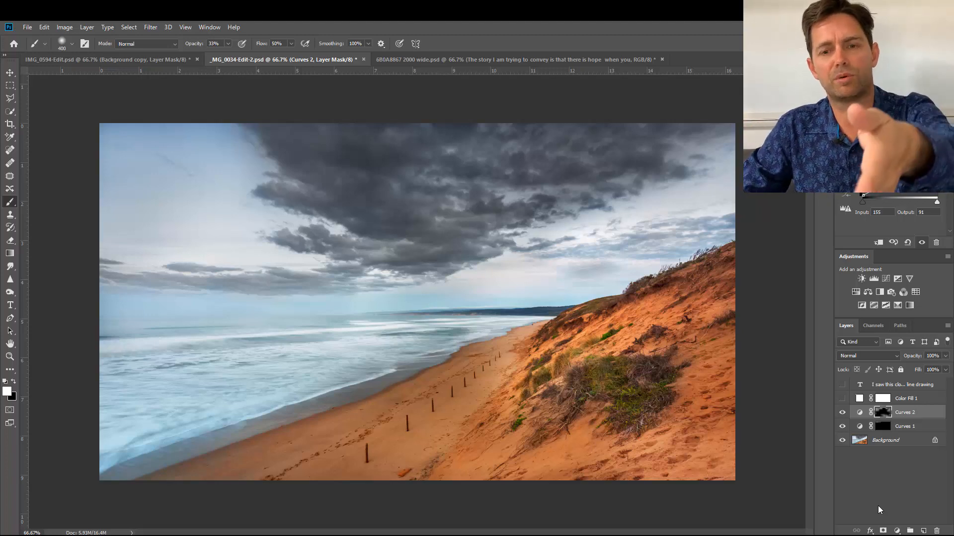
# Brighten the horizon area through a black-masked Curves adjustment with input 101 and output 142, painting with a 300-pixel brush.
pyautogui.click(897, 531)
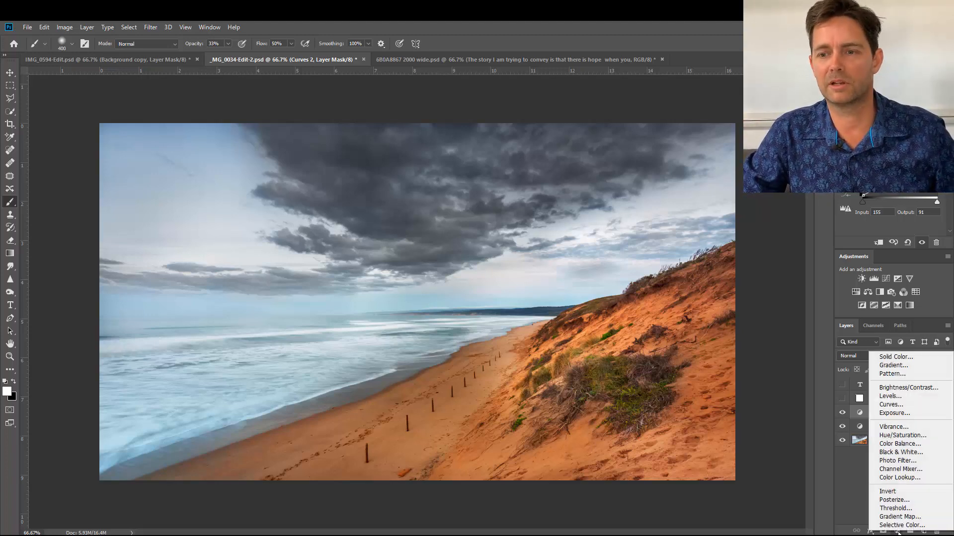
pyautogui.click(891, 405)
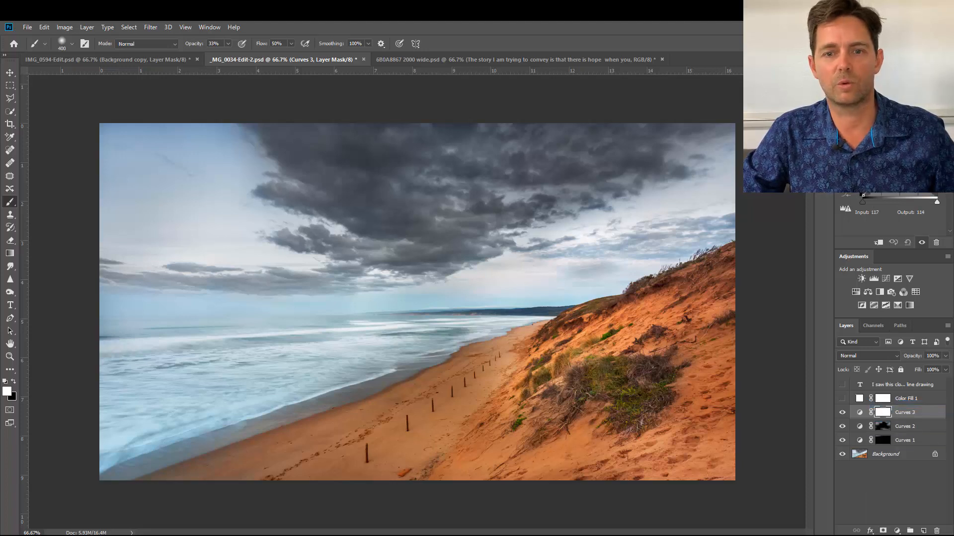
pyautogui.moveTo(892, 165); pyautogui.dragTo(891, 153)
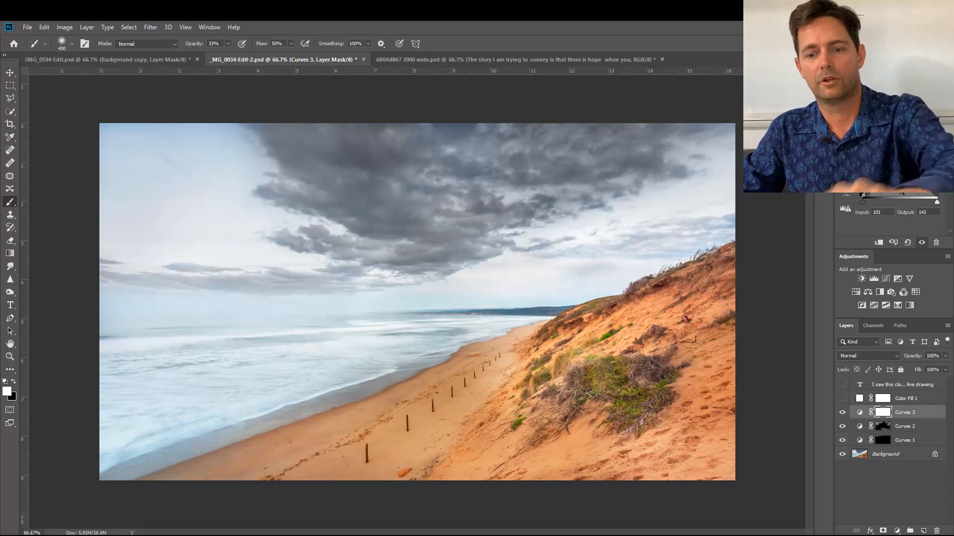
pyautogui.hotkey('ctrl', 'i')
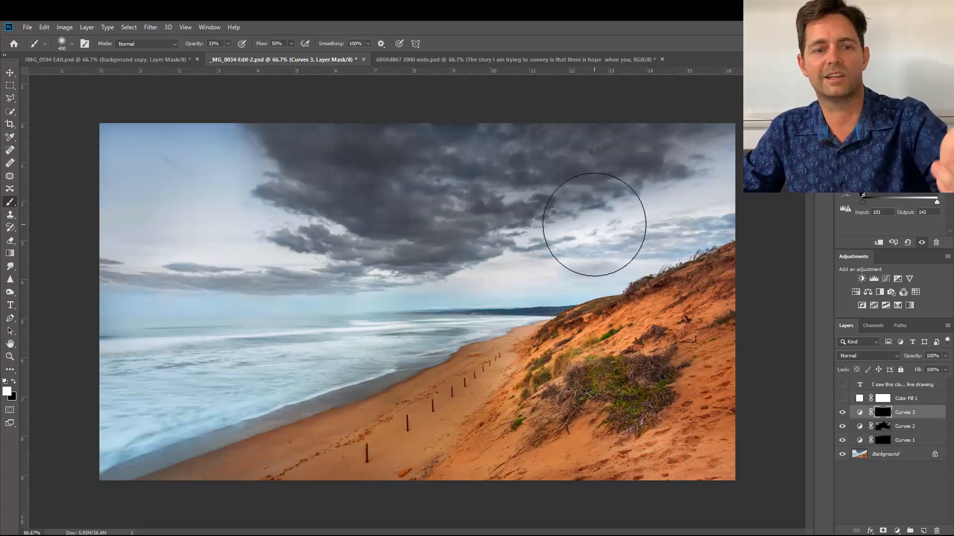
pyautogui.press('[')
pyautogui.moveTo(354, 298)
pyautogui.mouseDown()
pyautogui.moveTo(536, 297)
pyautogui.moveTo(433, 297)
pyautogui.moveTo(448, 296)
pyautogui.mouseUp()
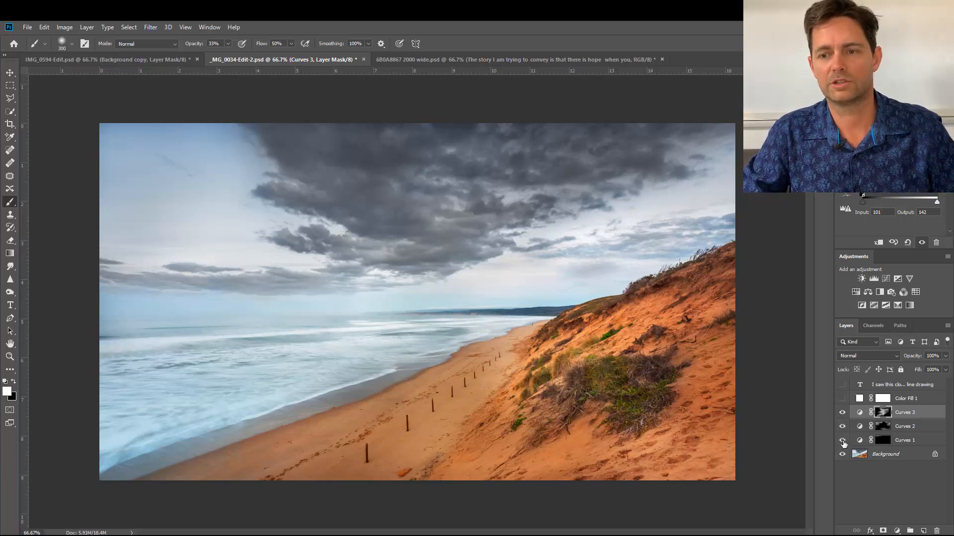
# Compare the beach photo before and after by hiding and showing the three Curves layers.
pyautogui.click(842, 414)
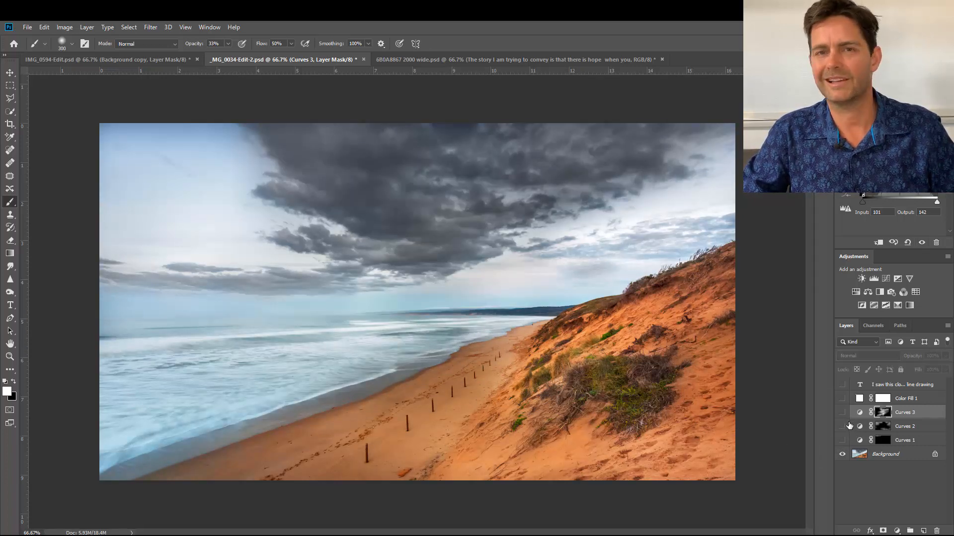
pyautogui.moveTo(842, 416); pyautogui.dragTo(842, 442)
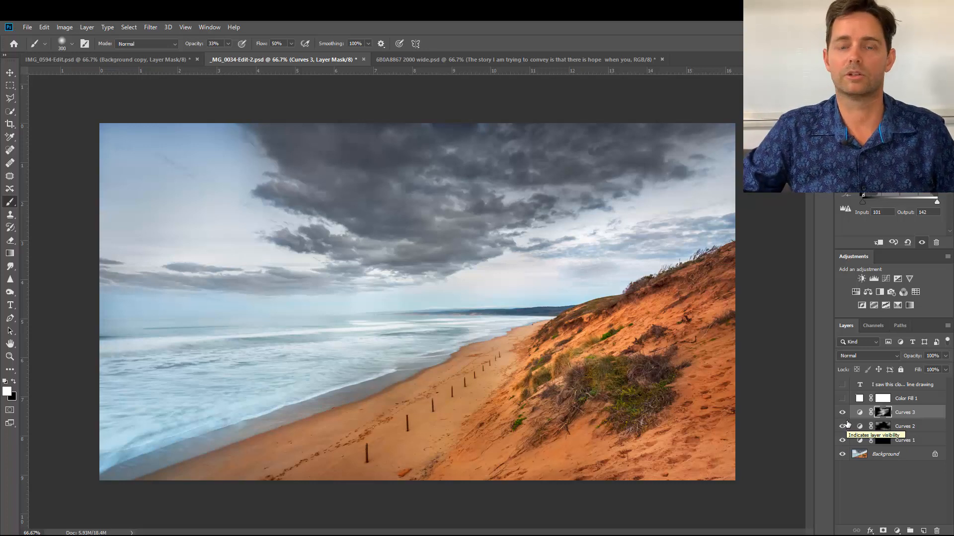
pyautogui.moveTo(844, 441)
pyautogui.mouseDown()
pyautogui.moveTo(842, 418)
pyautogui.moveTo(840, 442)
pyautogui.mouseUp()
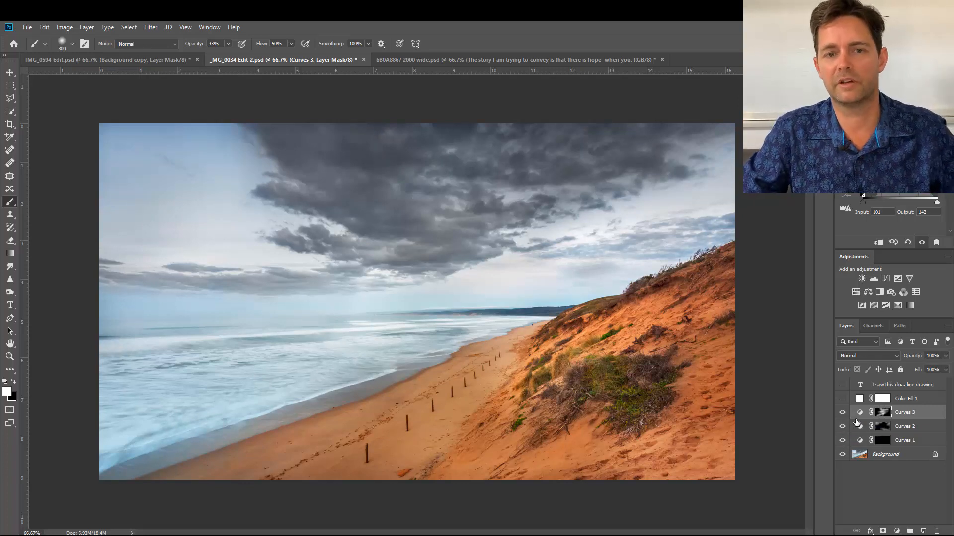
# Add a Curves adjustment that lowers the highlights from input 253 to output 188, and invert its mask to black.
pyautogui.click(897, 531)
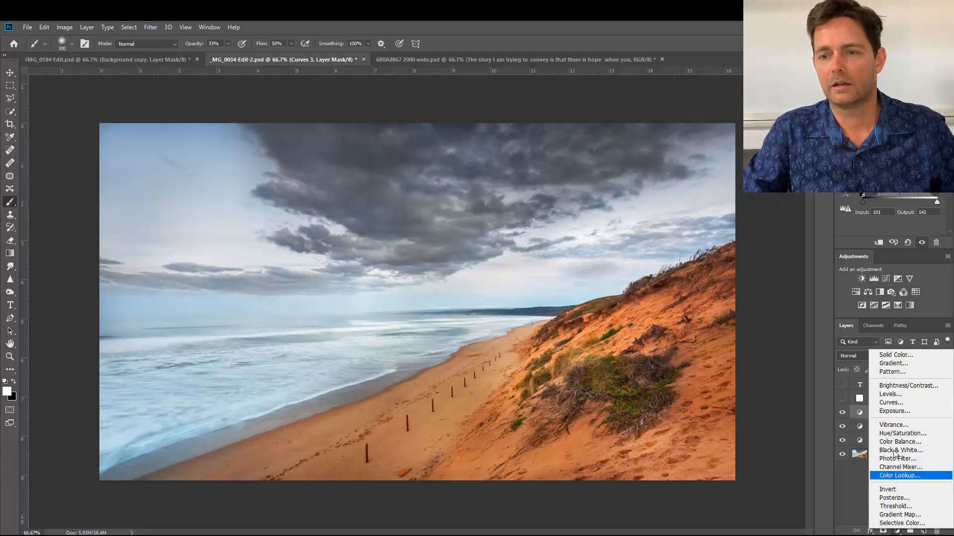
pyautogui.click(891, 402)
pyautogui.moveTo(935, 122); pyautogui.dragTo(936, 140)
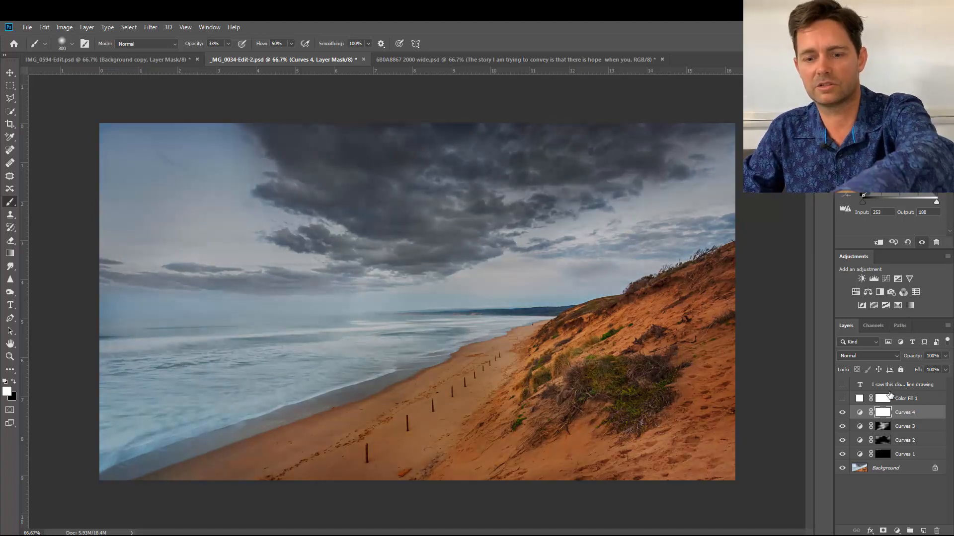
pyautogui.hotkey('ctrl', 'i')
# Enlarge the brush to 600 pixels and paint white on the Curves 4 mask to darken the photo's outer sky and hillside.
pyautogui.press(']')
pyautogui.press(']')
pyautogui.press(']')
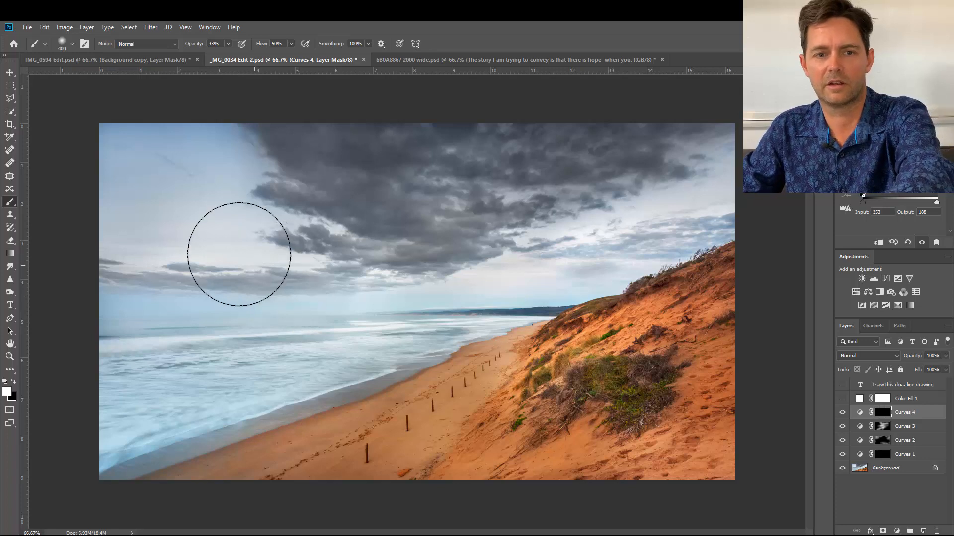
pyautogui.moveTo(150, 179)
pyautogui.mouseDown()
pyautogui.moveTo(177, 162)
pyautogui.moveTo(651, 167)
pyautogui.moveTo(705, 187)
pyautogui.moveTo(721, 267)
pyautogui.moveTo(718, 383)
pyautogui.moveTo(697, 478)
pyautogui.moveTo(617, 505)
pyautogui.moveTo(641, 486)
pyautogui.moveTo(711, 475)
pyautogui.moveTo(660, 440)
pyautogui.mouseUp()
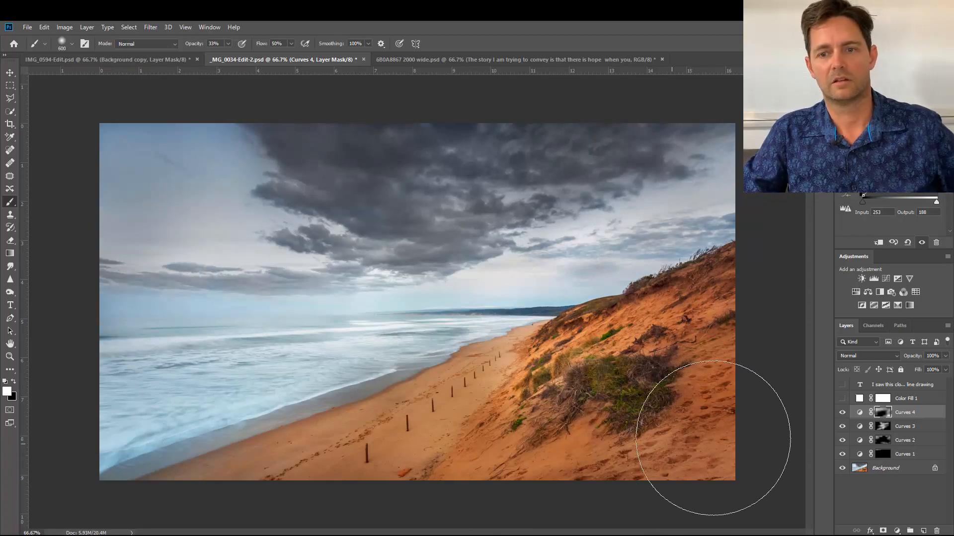
# Switch the foreground color to black and reduce the brush size to 250 pixels.
pyautogui.press('x')
pyautogui.press('[')
pyautogui.press('[')
pyautogui.press('[')
pyautogui.press('[')
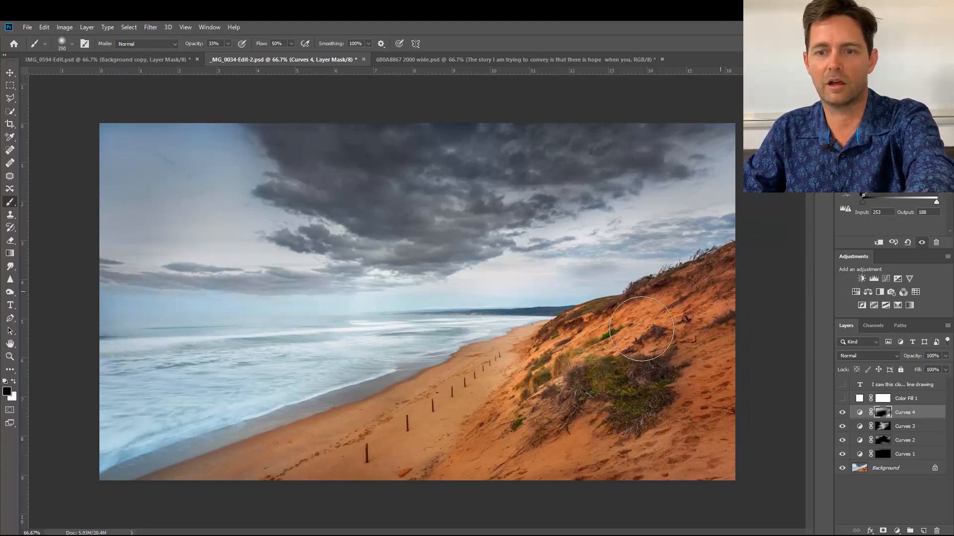
# Compare the original beach photo with the edited version by hiding and showing all four Curves layers.
pyautogui.click(842, 414)
pyautogui.click(843, 413)
pyautogui.click(842, 413)
pyautogui.click(842, 427)
pyautogui.click(842, 441)
pyautogui.click(842, 454)
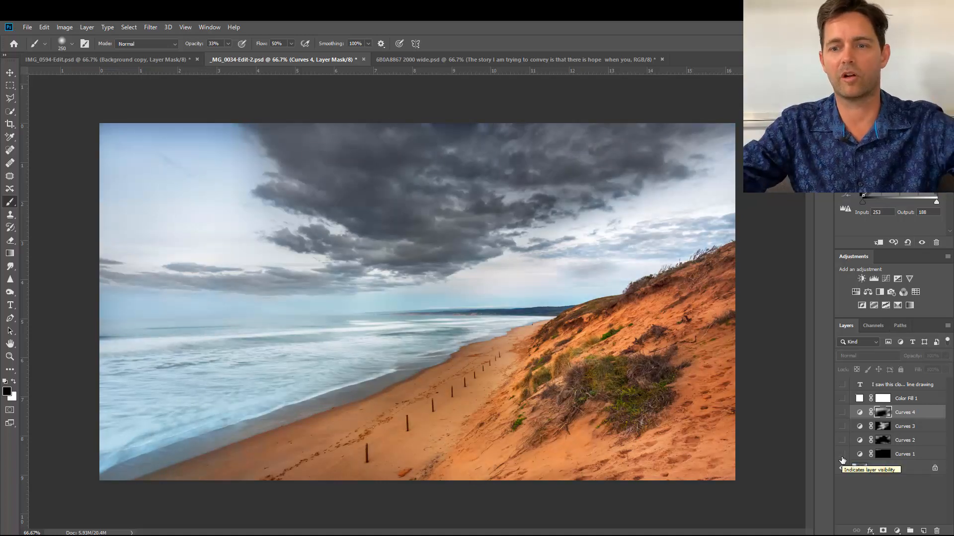
pyautogui.click(843, 455)
pyautogui.moveTo(843, 441); pyautogui.dragTo(842, 416)
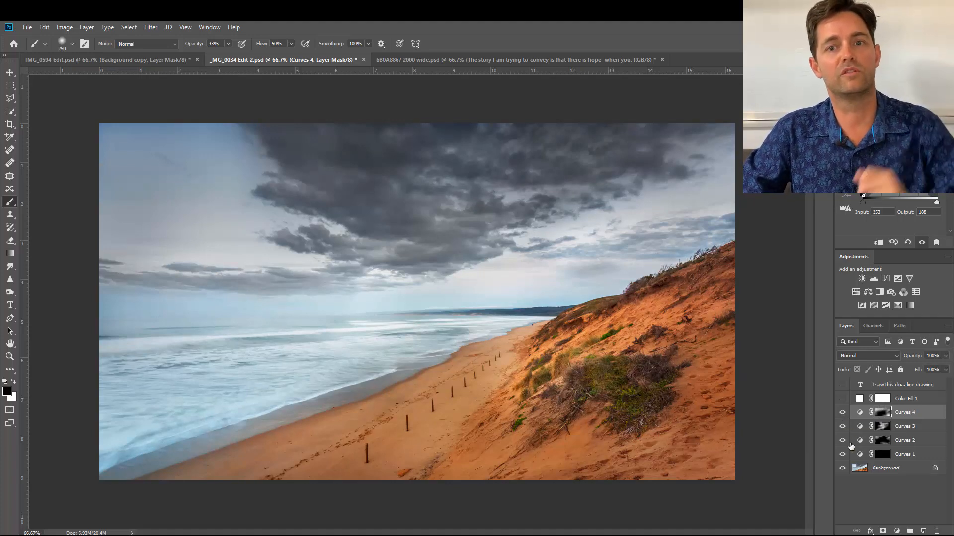
# Switch to the 6B0A8867 2000 wide.psd document and compare its story with the photo by toggling the text and Color Fill 1 layers.
pyautogui.click(530, 62)
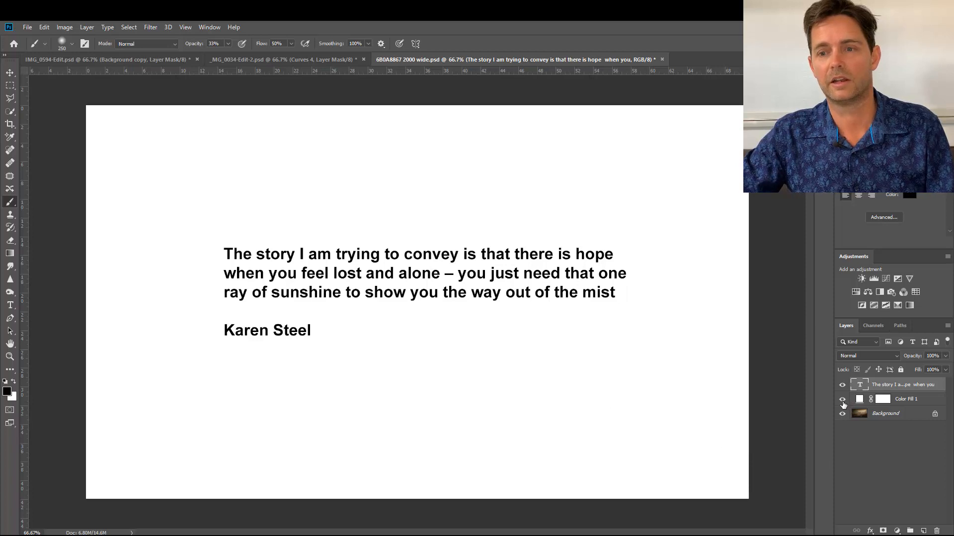
pyautogui.moveTo(842, 402); pyautogui.dragTo(843, 390)
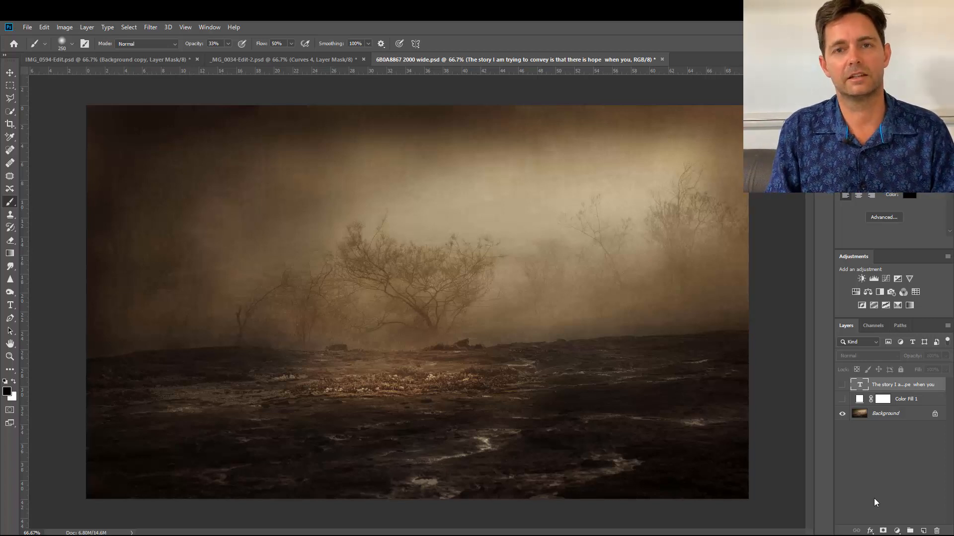
pyautogui.moveTo(842, 400); pyautogui.dragTo(842, 392)
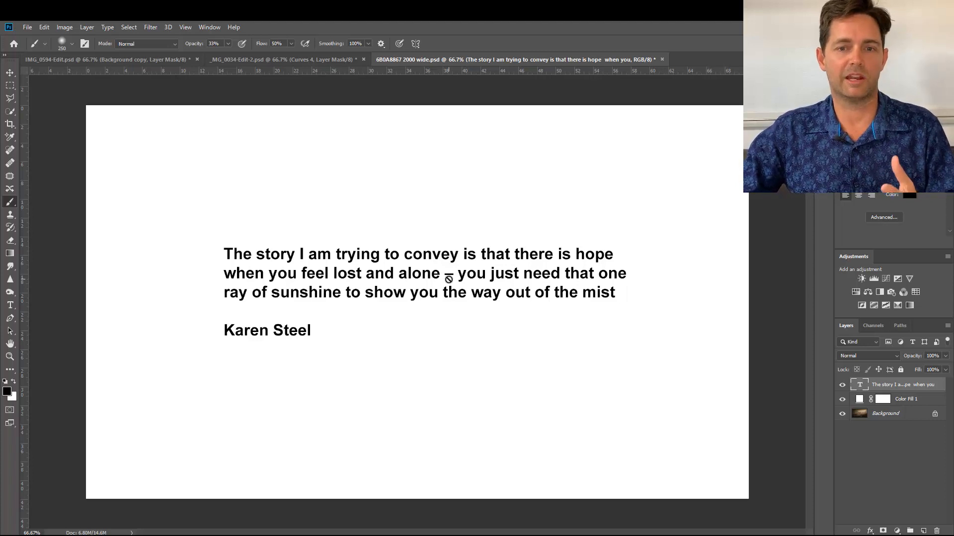
pyautogui.keyDown('alt'); pyautogui.click(842, 413); pyautogui.keyUp('alt')
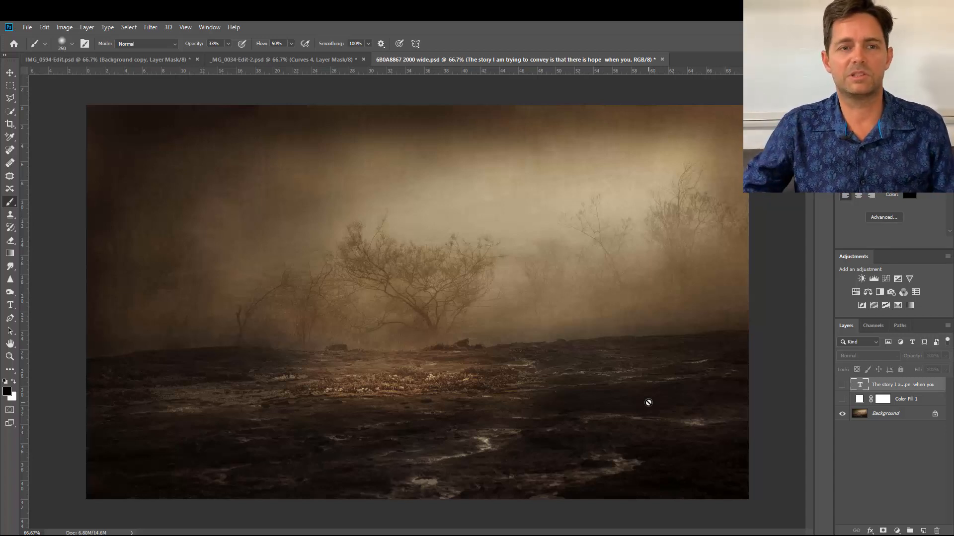
# Activate the Move tool and show the Color Fill 1 and story text layers over the misty tree photo.
pyautogui.click(10, 73)
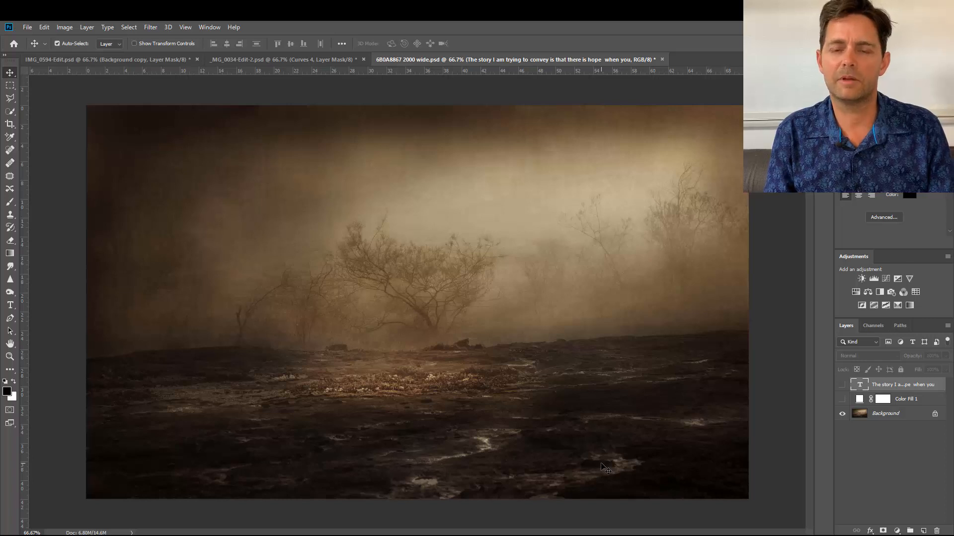
pyautogui.click(842, 399)
pyautogui.click(842, 385)
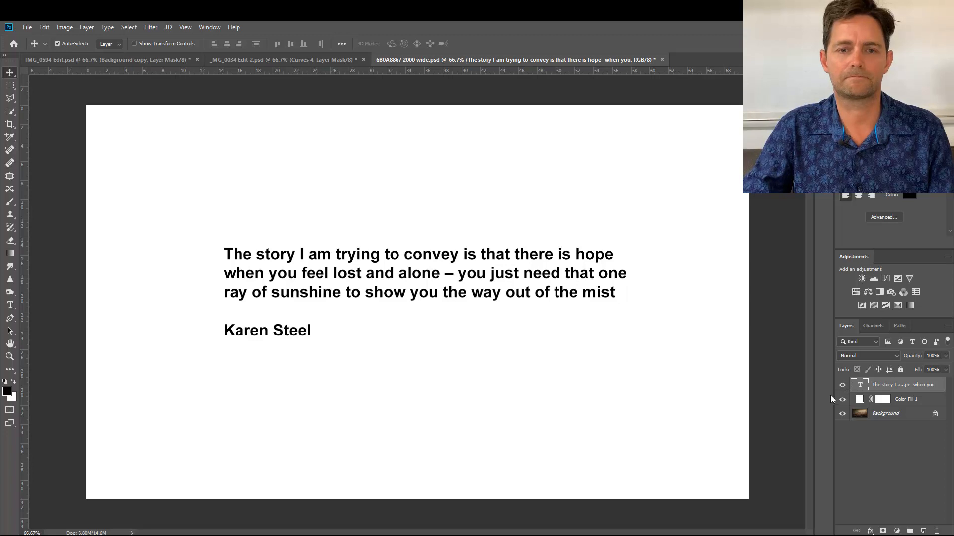
# Hide the Color Fill 1 and story text layers and view the misty tree photo in full-screen mode.
pyautogui.click(842, 399)
pyautogui.click(842, 385)
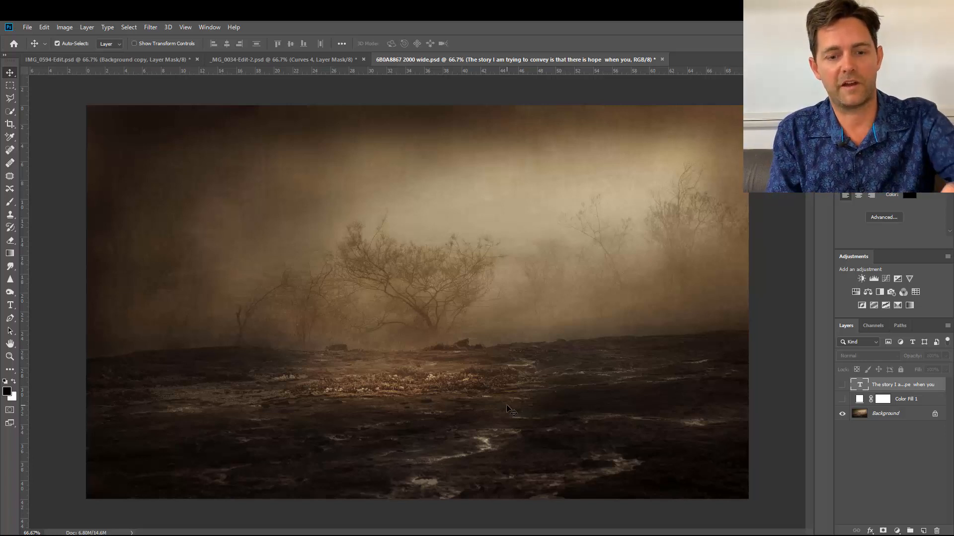
pyautogui.press('f')
pyautogui.press('f')
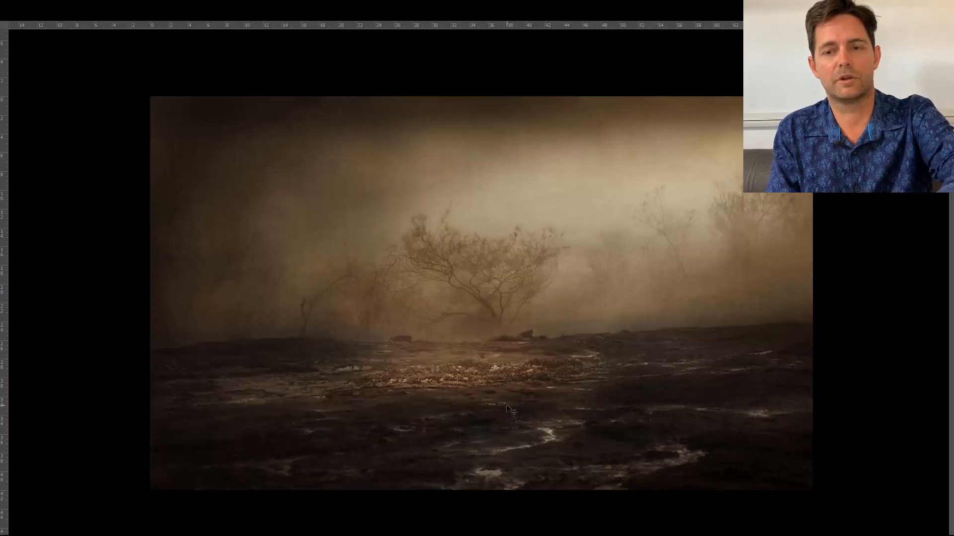
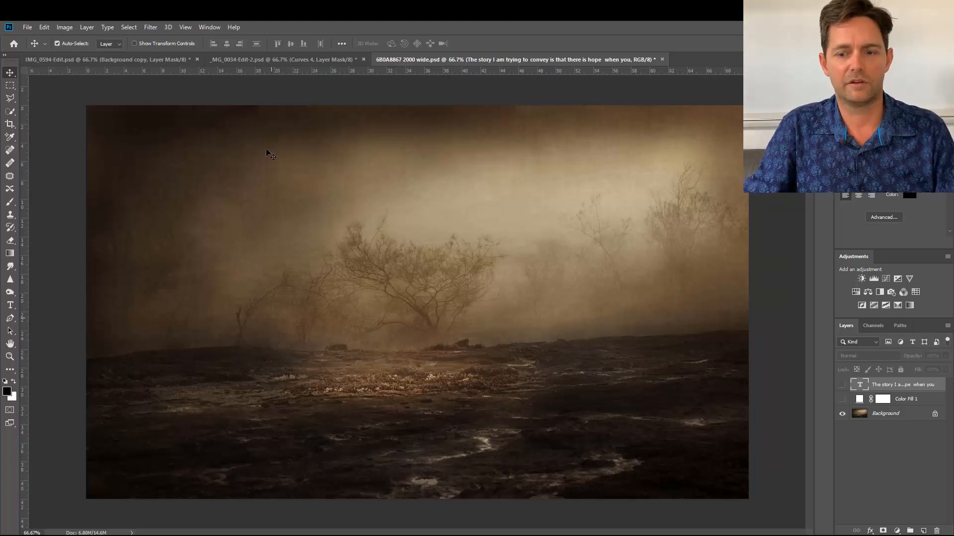
# Examine the central tree and surrounding mist up close at 100%, and return to the whole photo at 66.7%.
pyautogui.hotkey('ctrl', '+')
pyautogui.scroll(3, 266, 236)
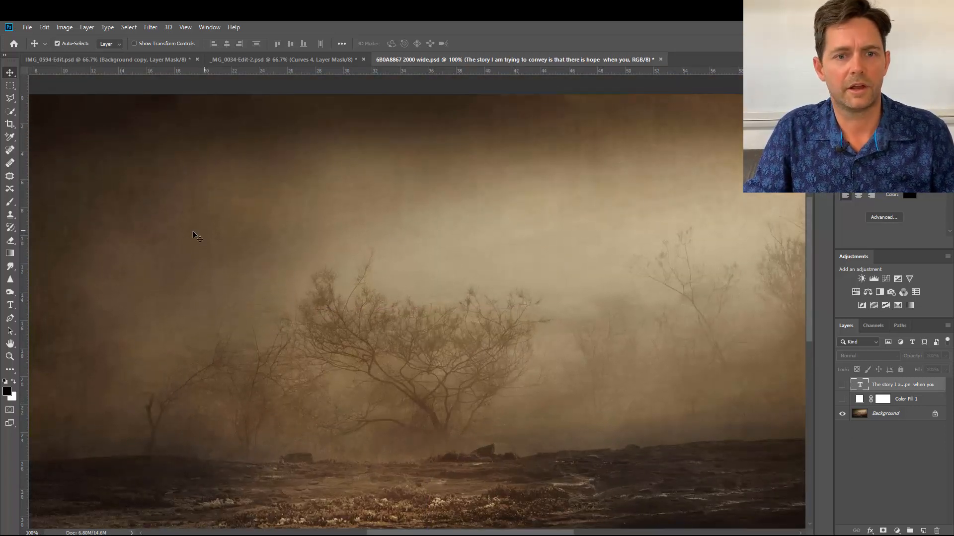
pyautogui.scroll(1, 189, 233)
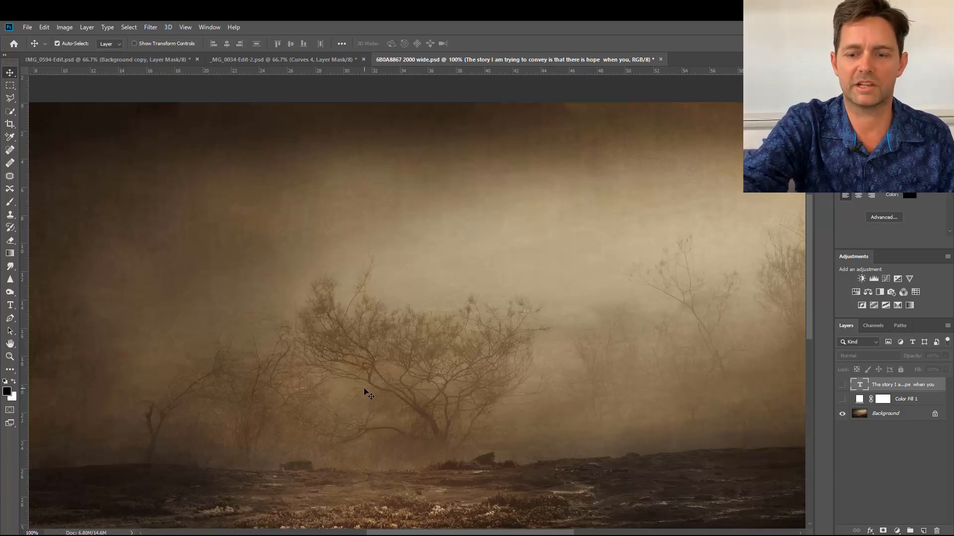
pyautogui.hotkey('ctrl', '-')
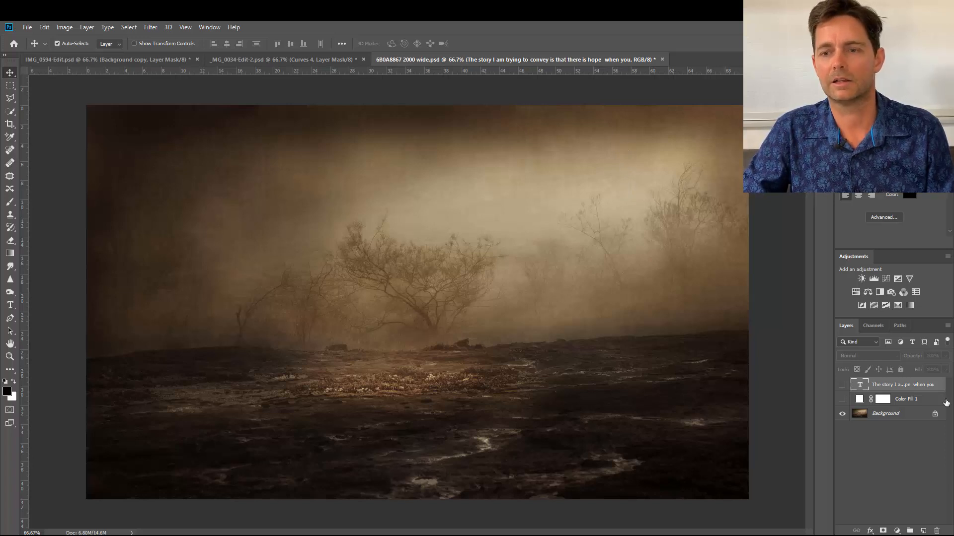
# Add a Curves adjustment layer above the Background, lifting the midtones from input 117 to output 142 and the blacks to output 29.
pyautogui.click(896, 412)
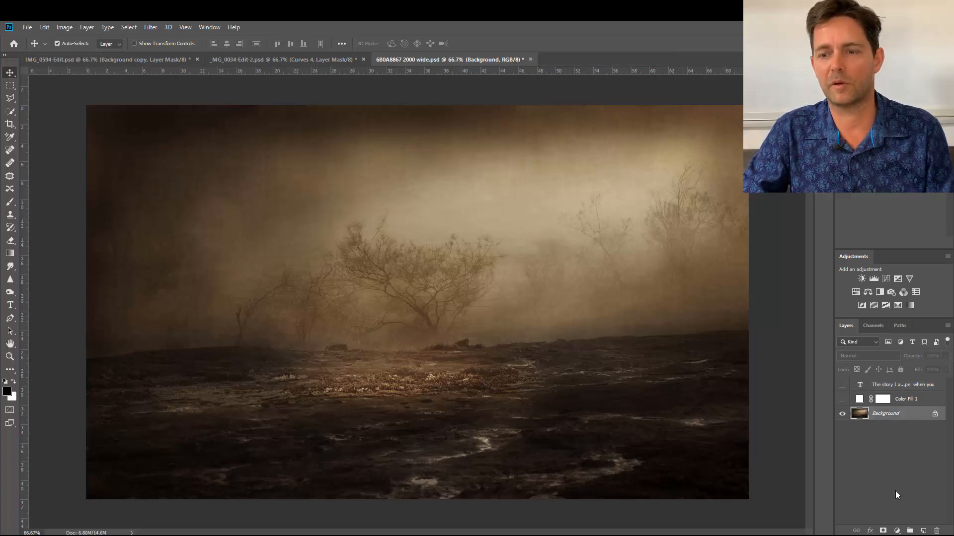
pyautogui.click(898, 530)
pyautogui.click(900, 408)
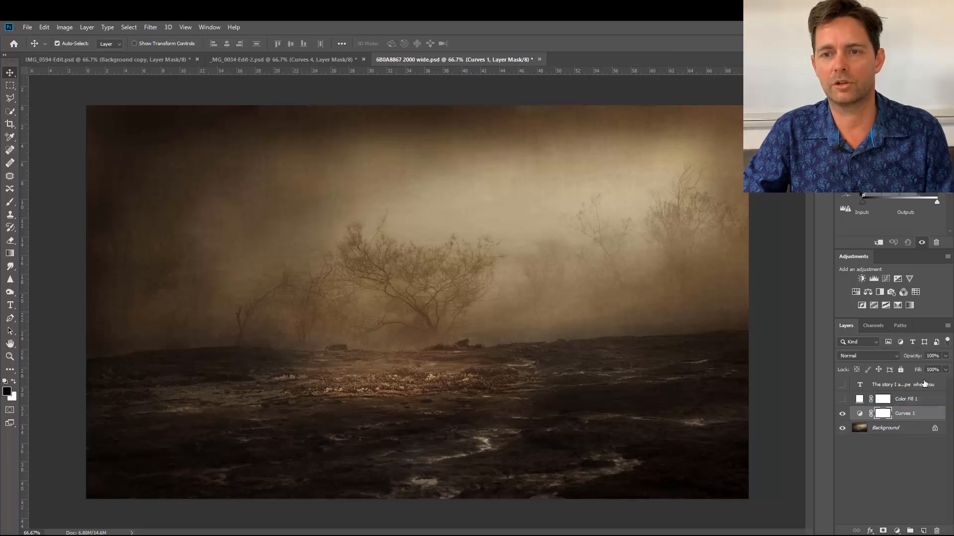
pyautogui.moveTo(897, 161); pyautogui.dragTo(897, 155)
pyautogui.moveTo(863, 195); pyautogui.dragTo(863, 190)
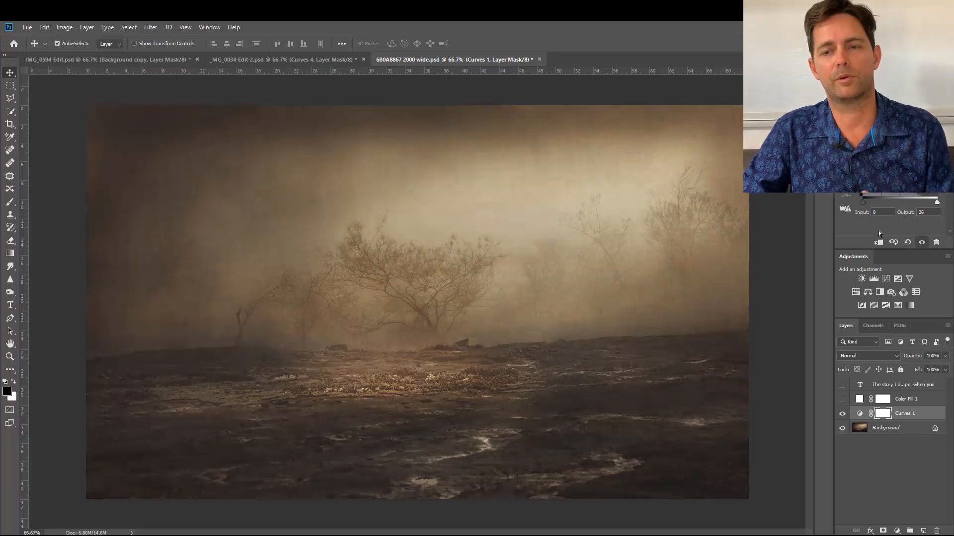
pyautogui.moveTo(897, 157); pyautogui.dragTo(897, 154)
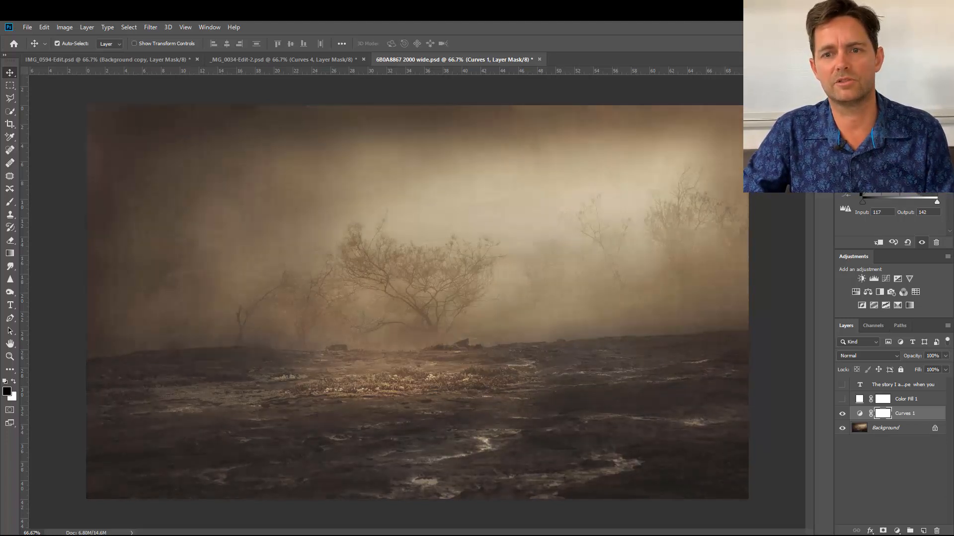
pyautogui.click(862, 187)
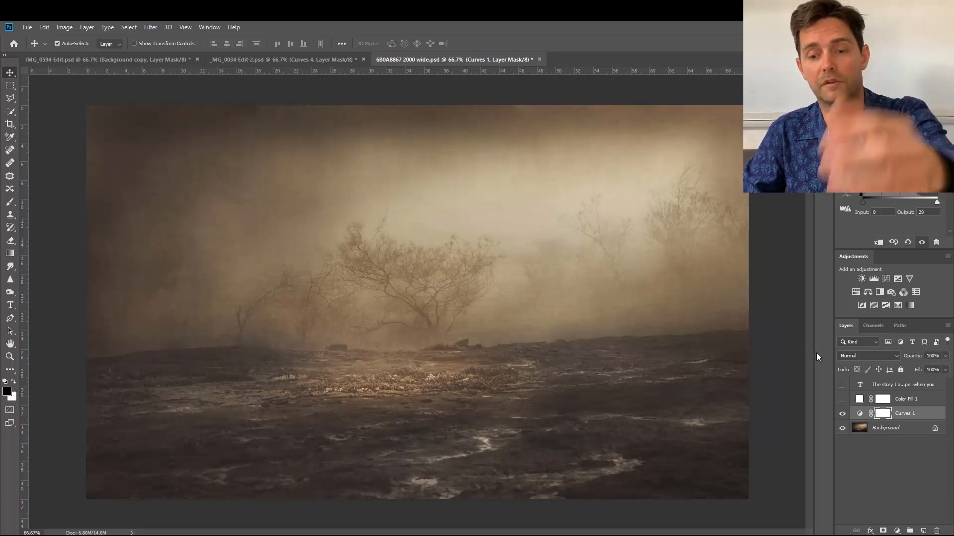
# Invert the Curves 1 mask and paint white over the dark upper edge of the sky with a 200 px brush at 25% opacity.
pyautogui.hotkey('ctrl', 'i')
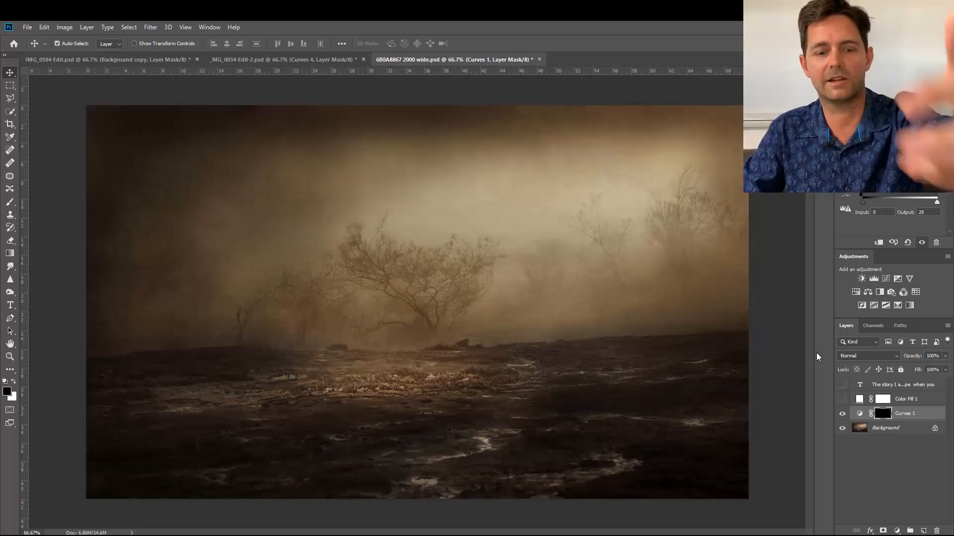
pyautogui.press('b')
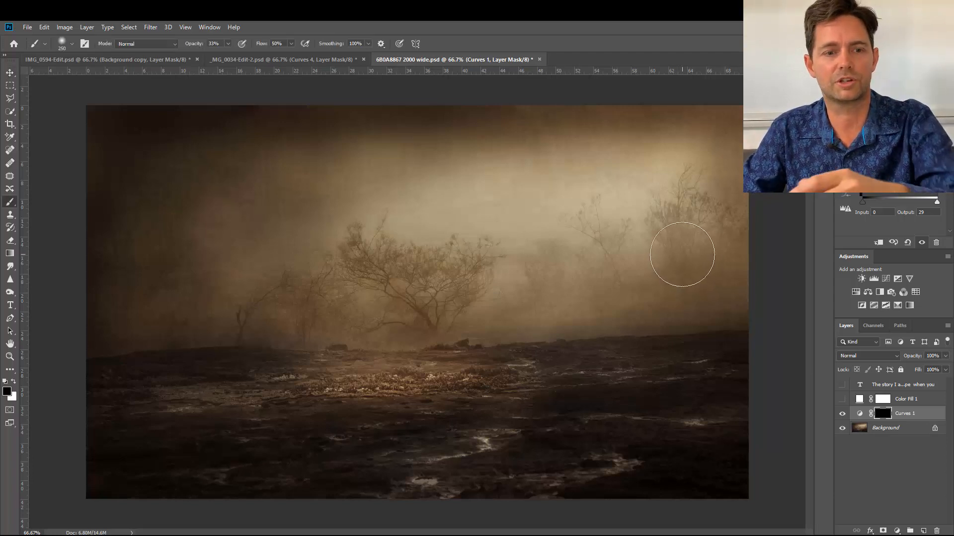
pyautogui.press('x')
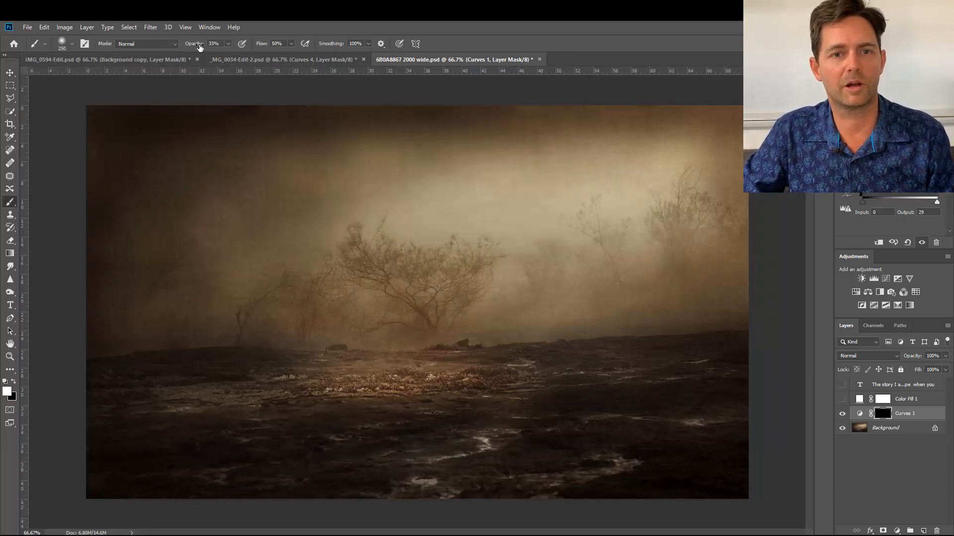
pyautogui.moveTo(199, 45); pyautogui.dragTo(195, 47)
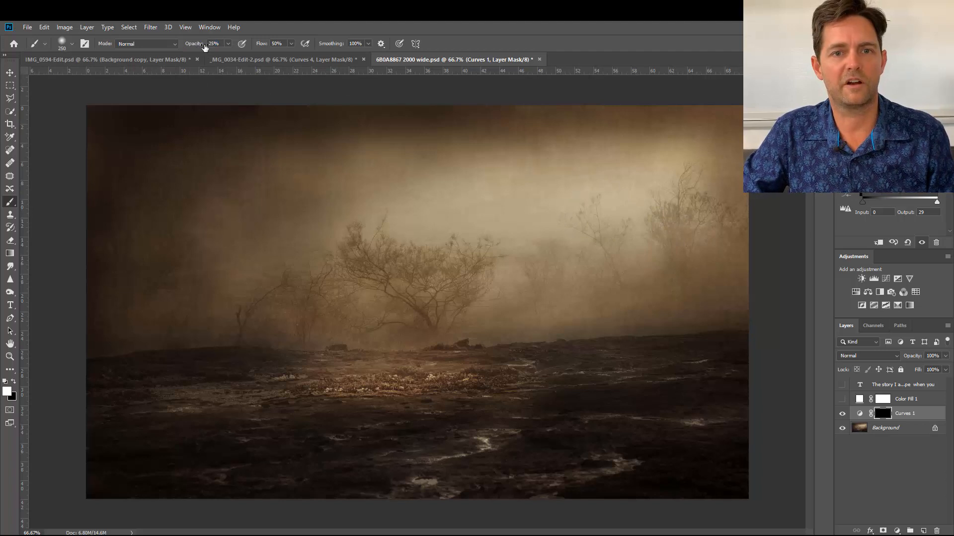
pyautogui.press('[')
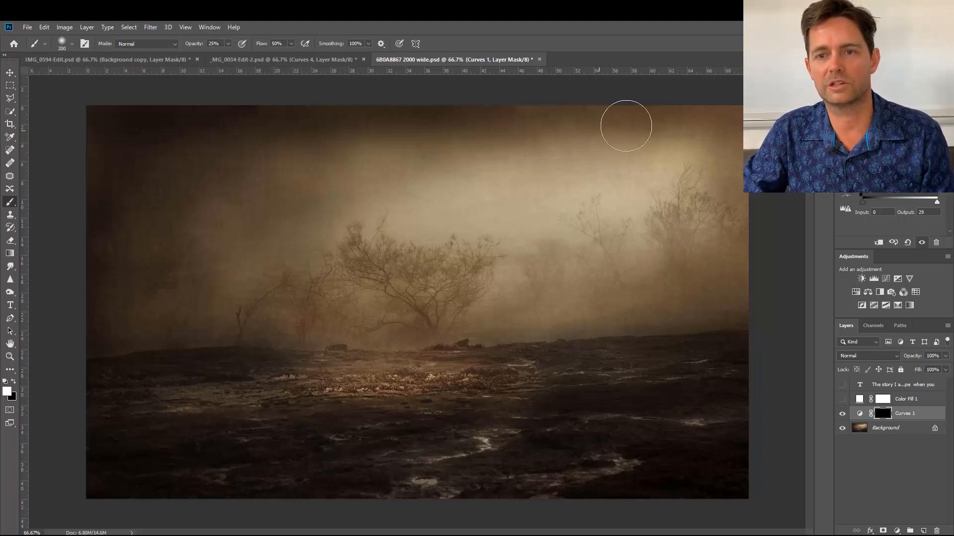
pyautogui.moveTo(588, 121); pyautogui.dragTo(524, 118)
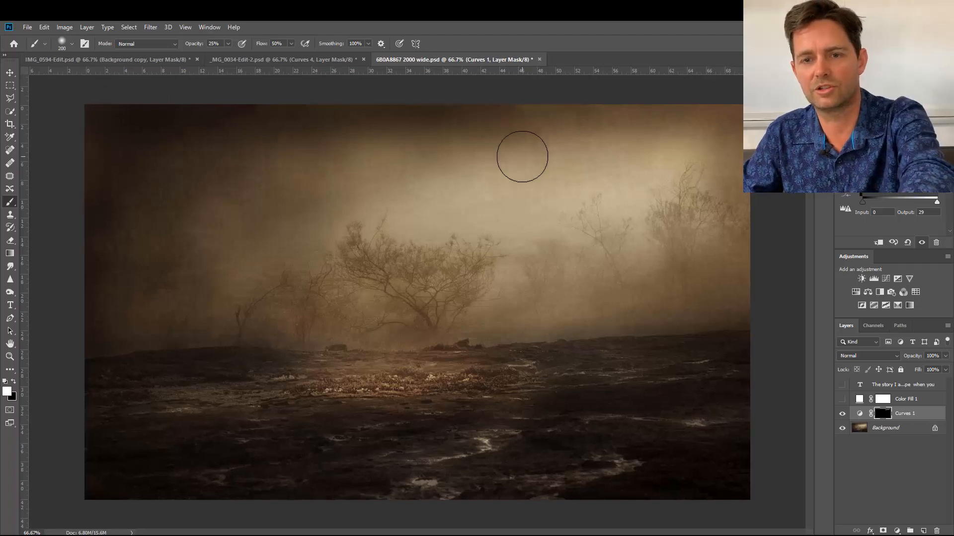
# Reduce the brush to 50 px and work up close on the dark tonal transition along the sky's upper edge.
pyautogui.hotkey('ctrl', '+')
pyautogui.hotkey('ctrl', '+')
pyautogui.scroll(8, 522, 179)
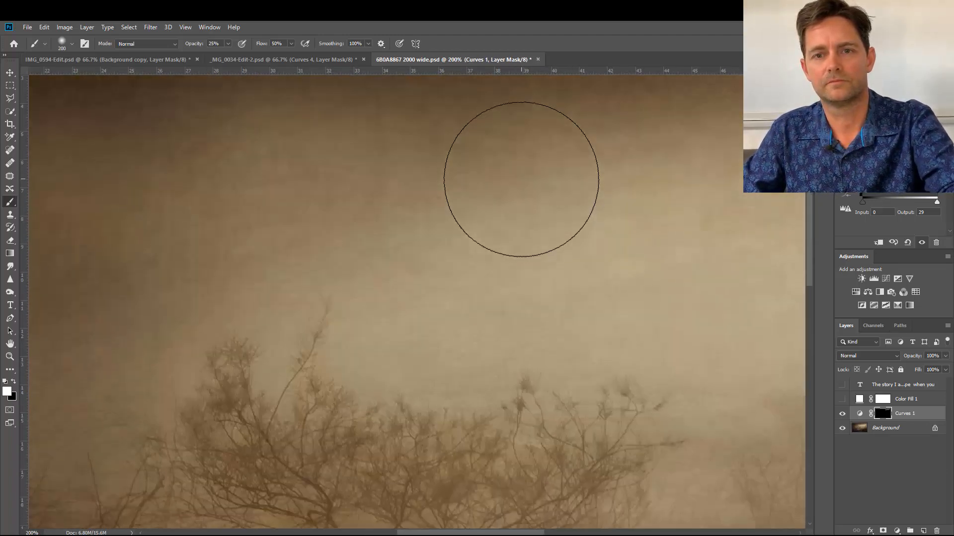
pyautogui.hscroll(5, 516, 210)
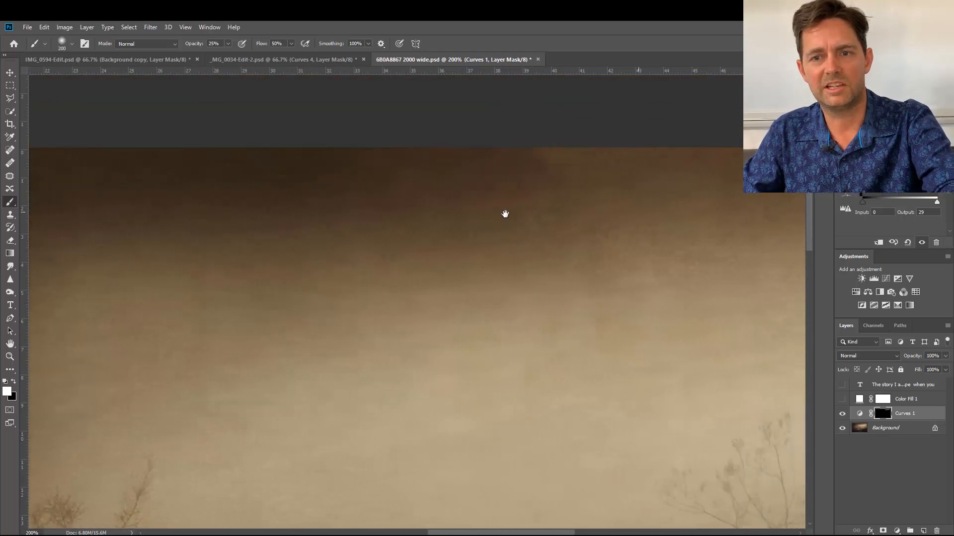
pyautogui.press('[')
pyautogui.press('[')
pyautogui.press('[')
pyautogui.press('[')
pyautogui.press('[')
pyautogui.press('[')
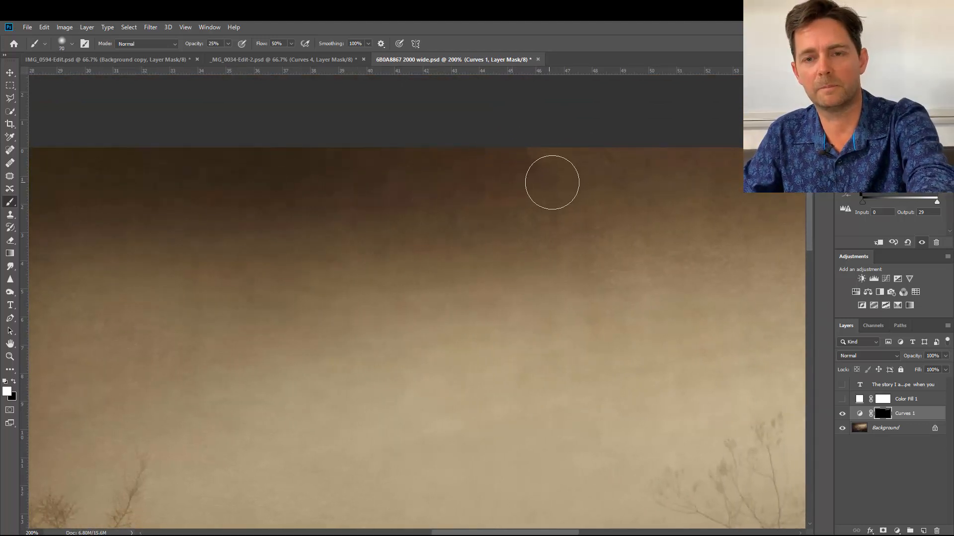
pyautogui.press('[')
pyautogui.press('[')
pyautogui.press('[')
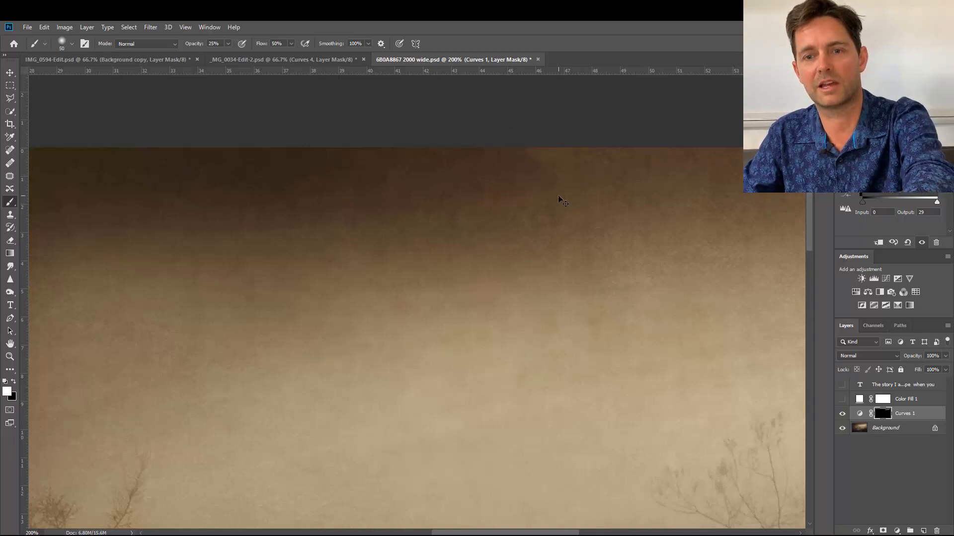
pyautogui.hotkey('ctrl', '-')
pyautogui.hotkey('ctrl', '-')
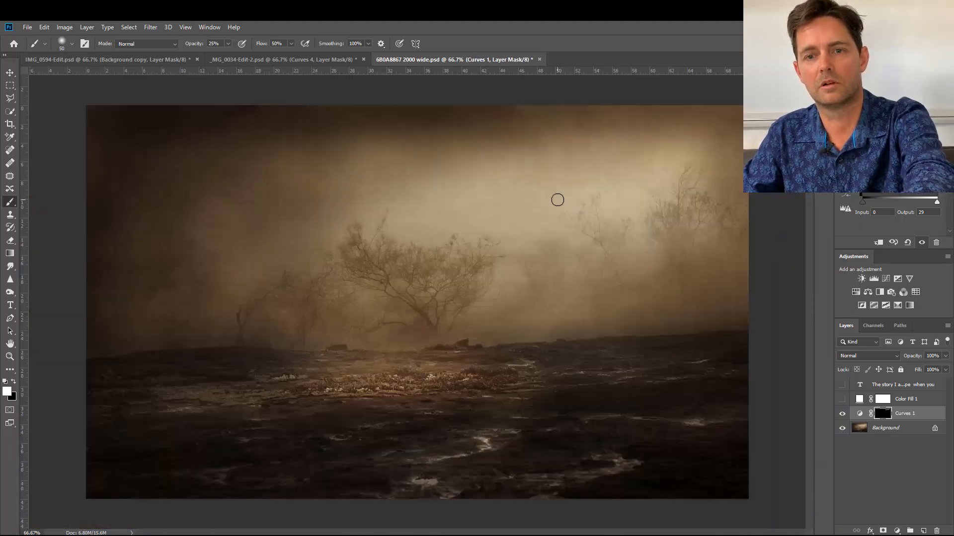
# Enlarge the brush to 200 px for broader blending of the Curves 1 mask across the upper sky.
pyautogui.press(']')
pyautogui.press(']')
pyautogui.press(']')
pyautogui.press(']')
pyautogui.press(']')
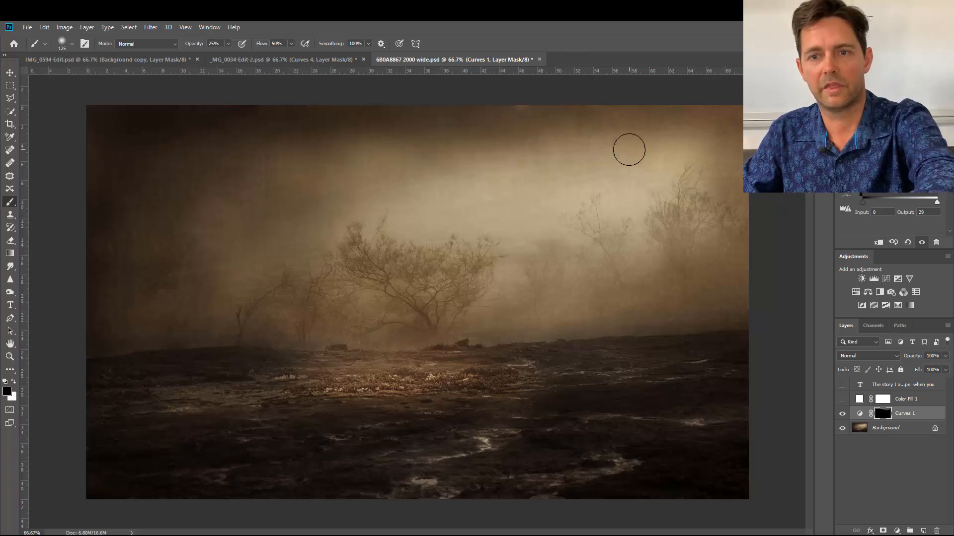
pyautogui.press(']')
pyautogui.press(']')
pyautogui.press(']')
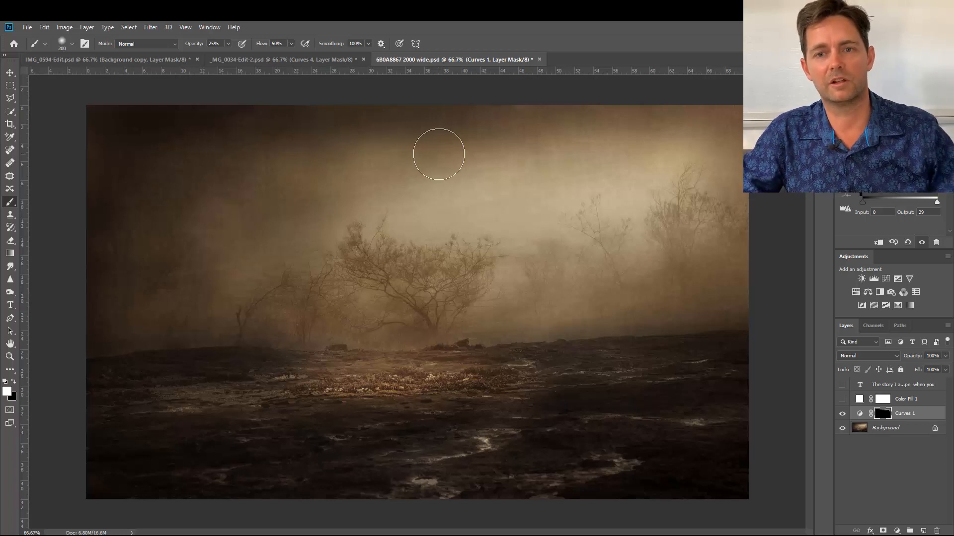
# Reduce the brush to 60 px and make black the foreground colour for correcting the Curves 1 mask.
pyautogui.press('[')
pyautogui.press('[')
pyautogui.press('[')
pyautogui.press('[')
pyautogui.press('[')
pyautogui.press('[')
pyautogui.press('[')
pyautogui.press('[')
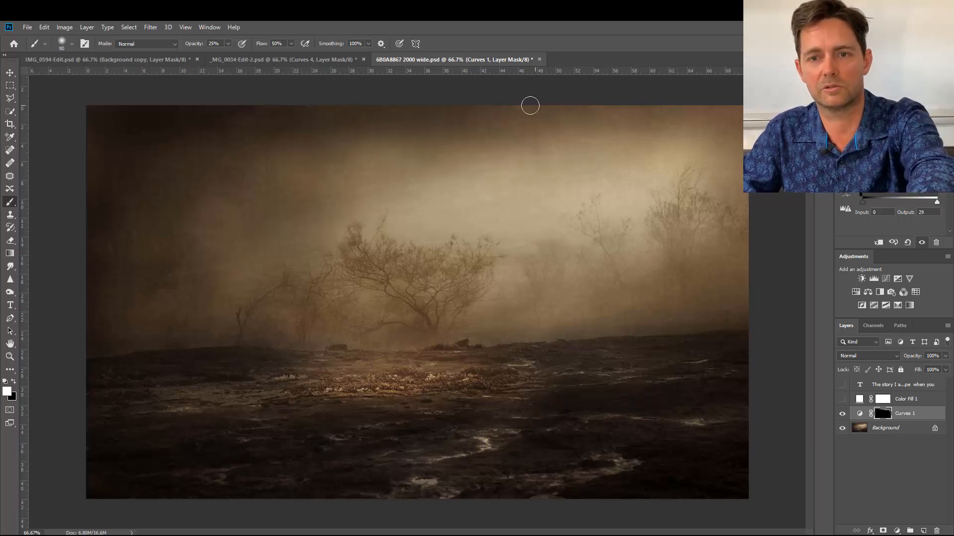
pyautogui.press('x')
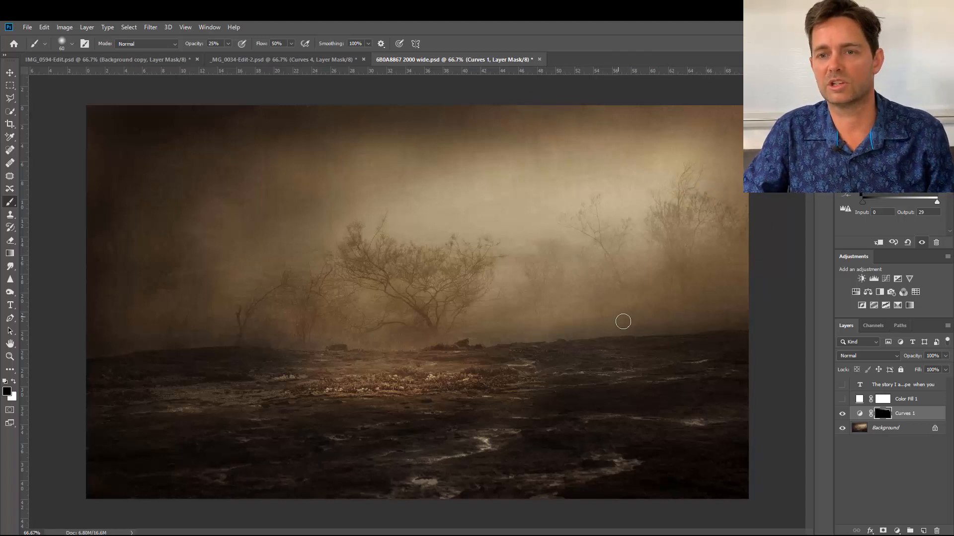
# Compare the misty tree photo with and without the sky correction by hiding and showing the Curves 1 layer.
pyautogui.click(842, 414)
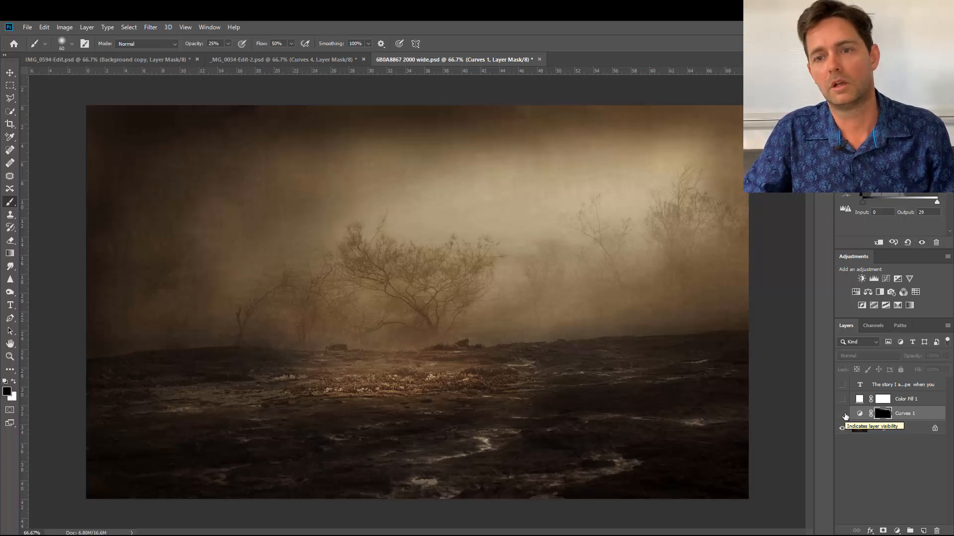
pyautogui.click(842, 414)
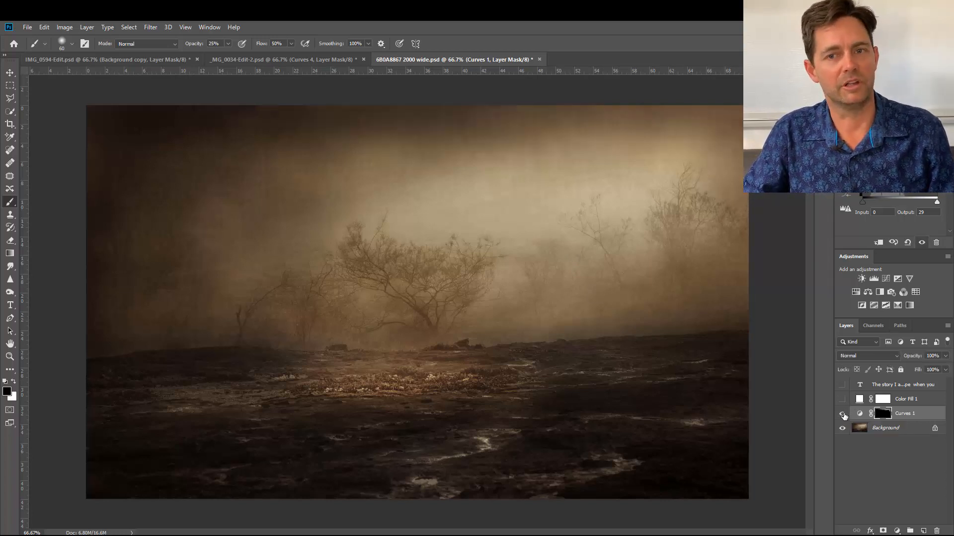
pyautogui.click(842, 413)
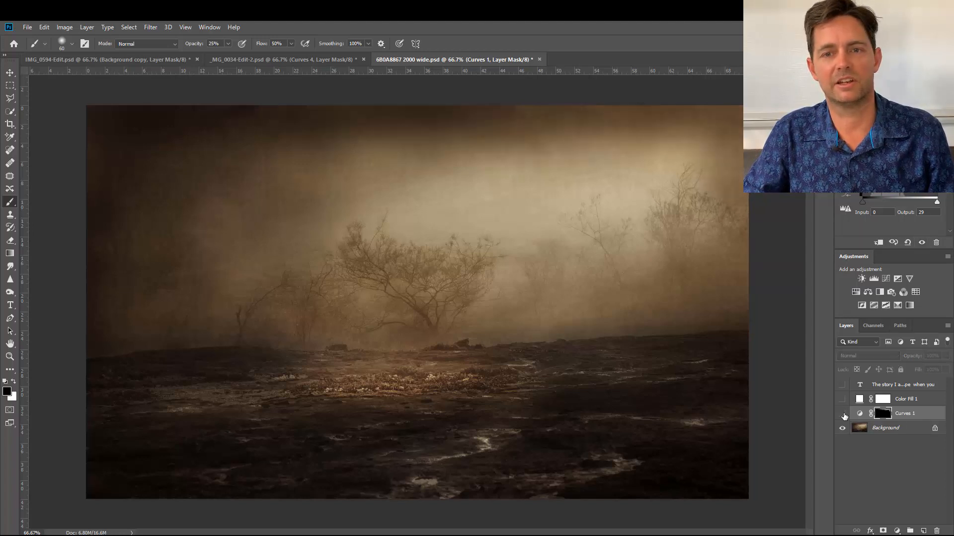
pyautogui.click(842, 414)
pyautogui.click(842, 413)
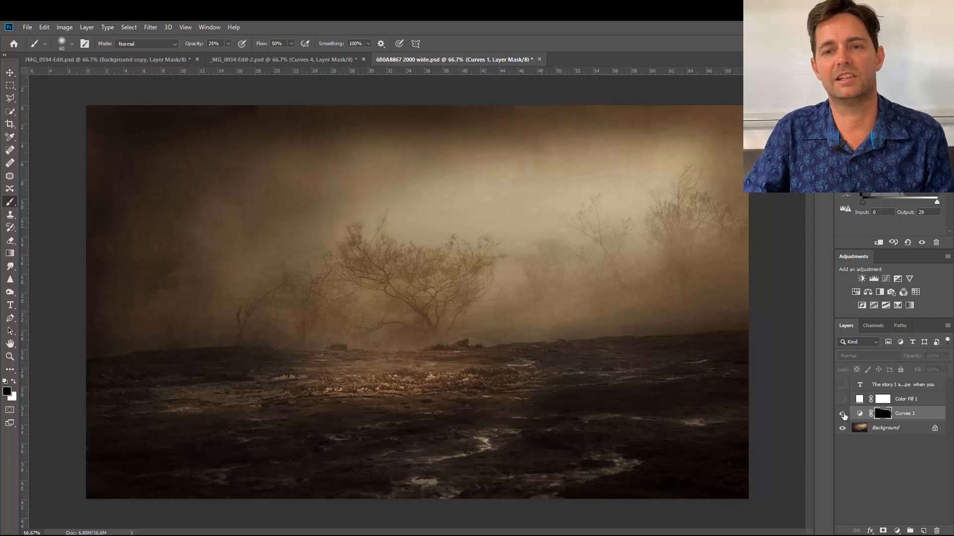
pyautogui.click(842, 414)
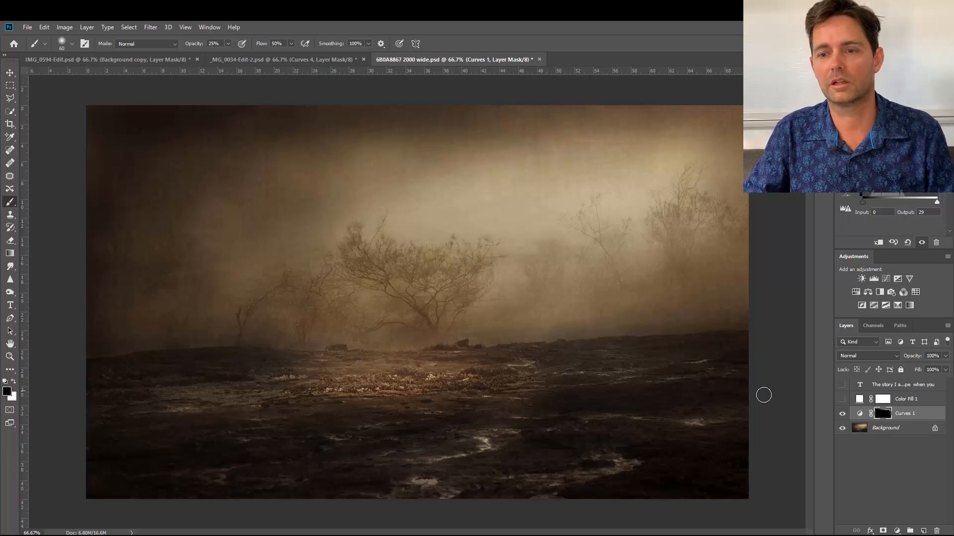
pyautogui.click(842, 418)
pyautogui.click(842, 417)
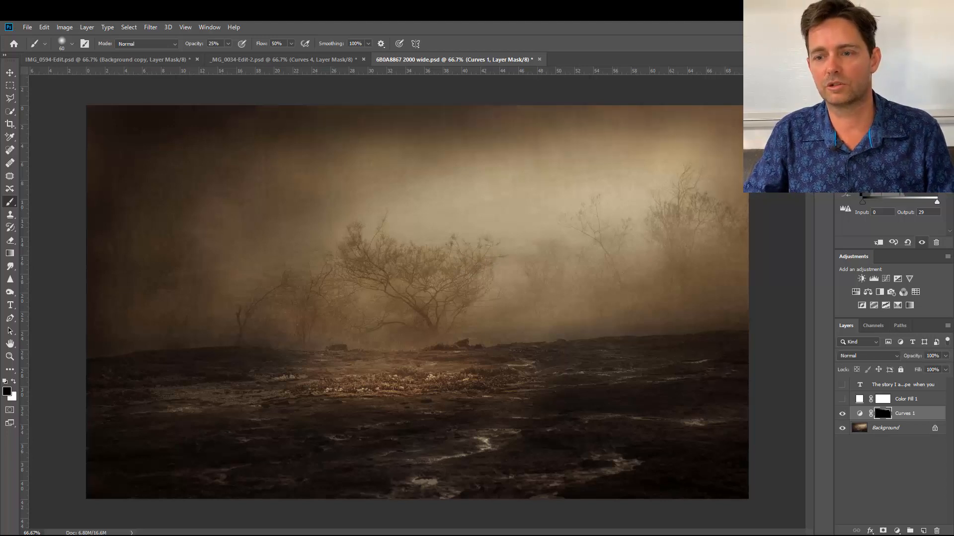
# Add a second Curves adjustment layer above Curves 1, brightening the midtones from input 113 to output 154.
pyautogui.click(897, 530)
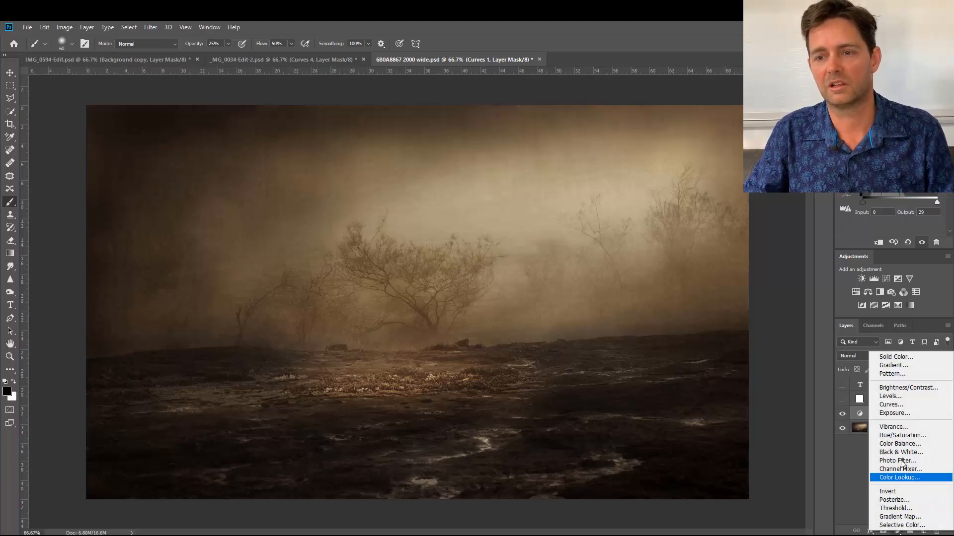
pyautogui.click(898, 406)
pyautogui.moveTo(897, 160); pyautogui.dragTo(896, 149)
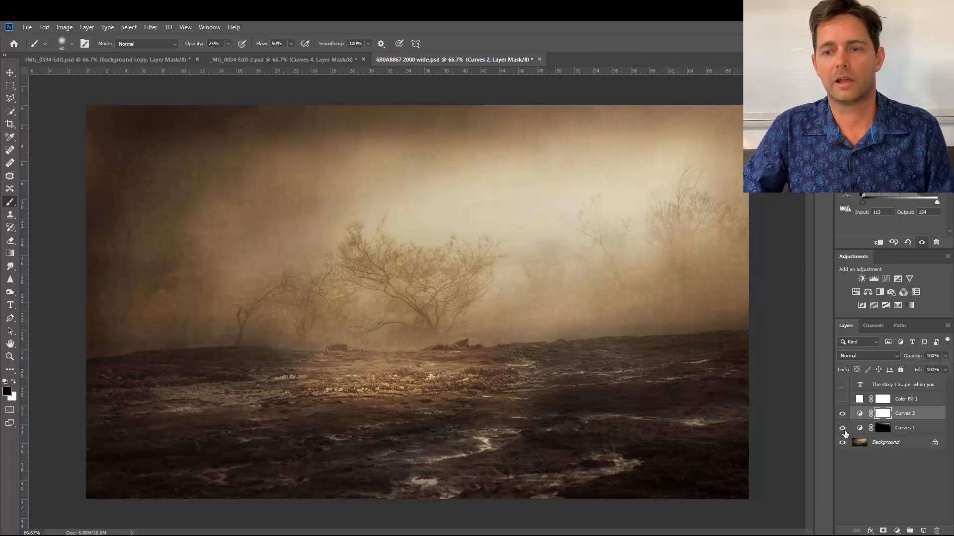
# Toggle both Curves layers to compare the brightened photo with the original, and invert the Curves 2 mask to black.
pyautogui.moveTo(842, 429); pyautogui.dragTo(843, 417)
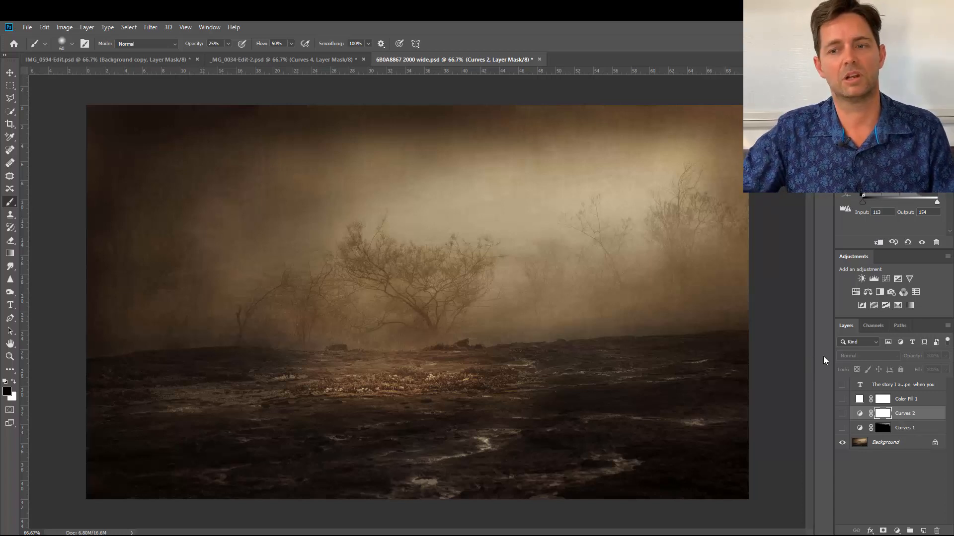
pyautogui.click(841, 414)
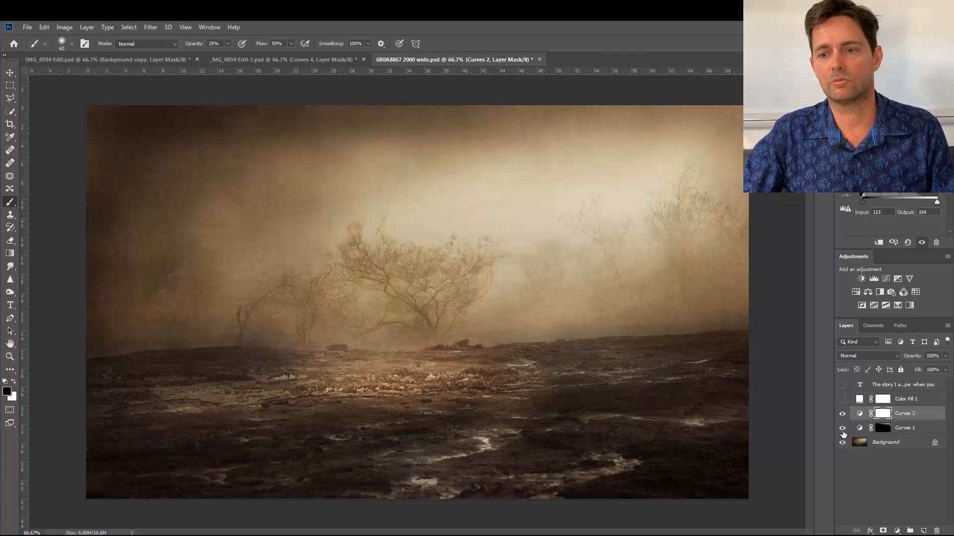
pyautogui.click(842, 419)
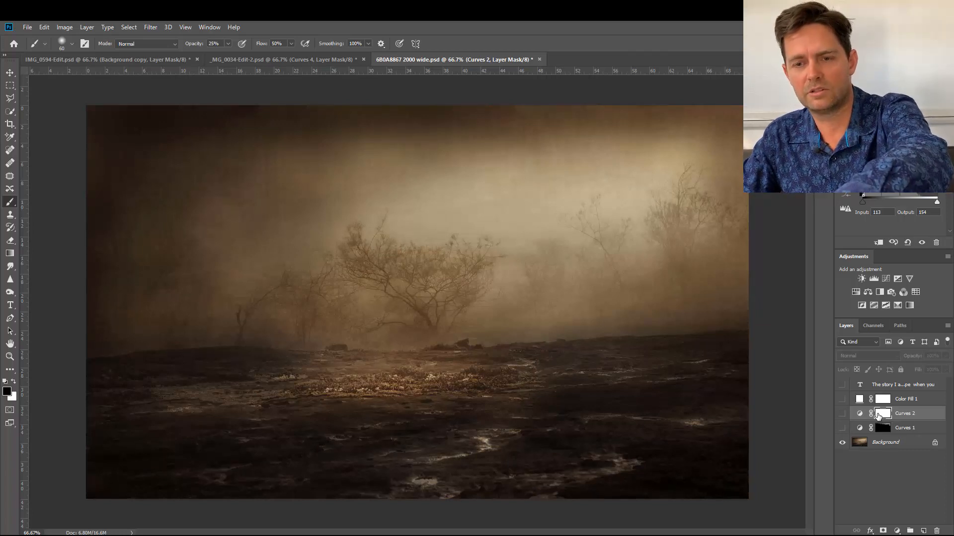
pyautogui.hotkey('ctrl', 'i')
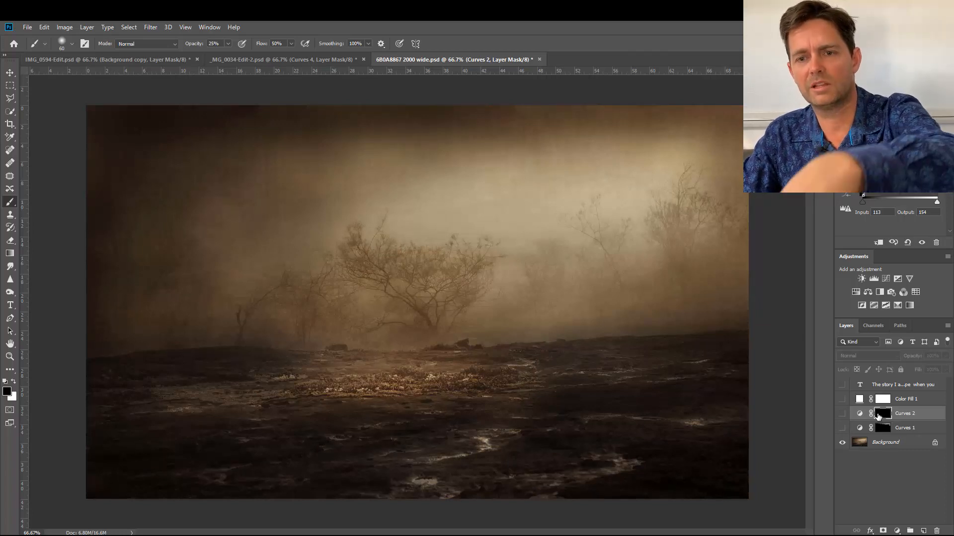
# Show both Curves layers and brighten the dark upper-left sky by painting white on the Curves 2 mask with a 300 px brush at 25% opacity.
pyautogui.click(842, 429)
pyautogui.click(842, 415)
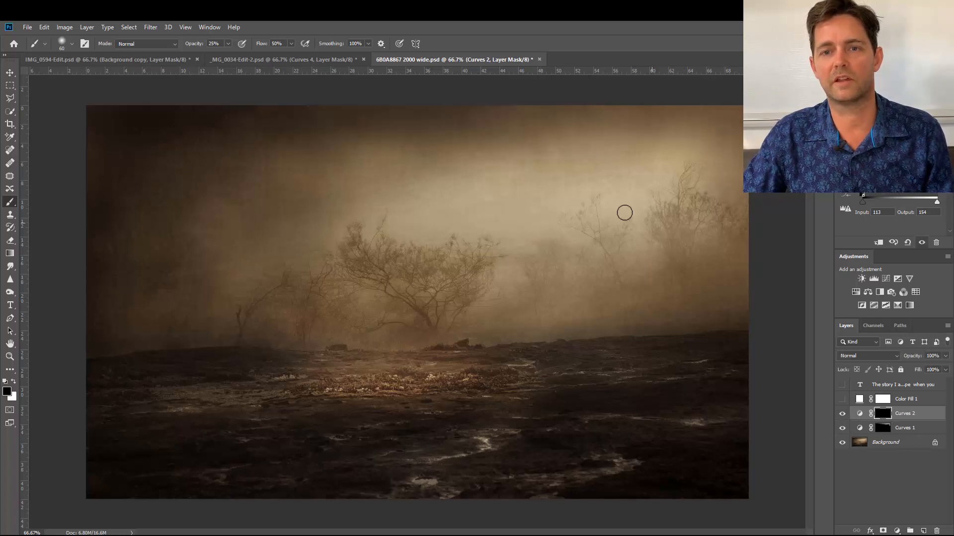
pyautogui.press(']')
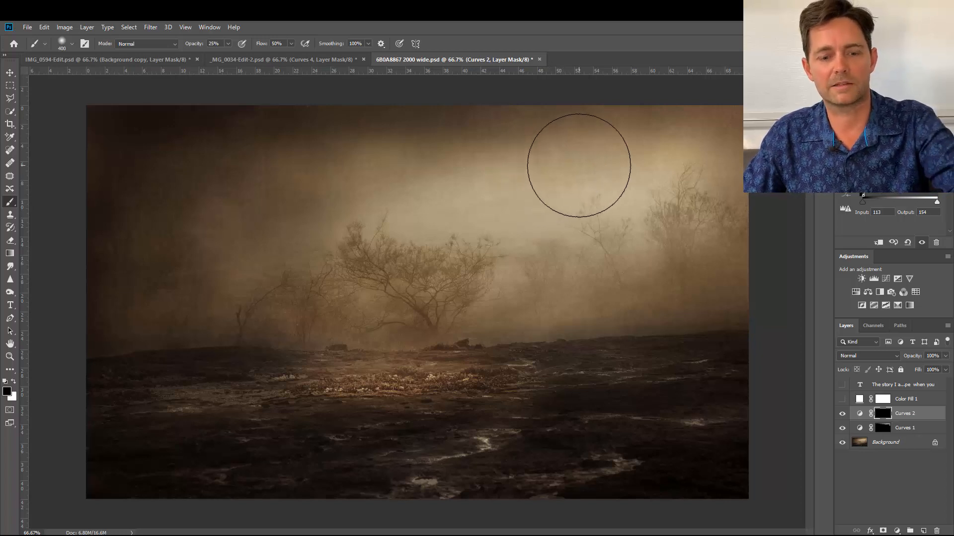
pyautogui.press('x')
pyautogui.press('[')
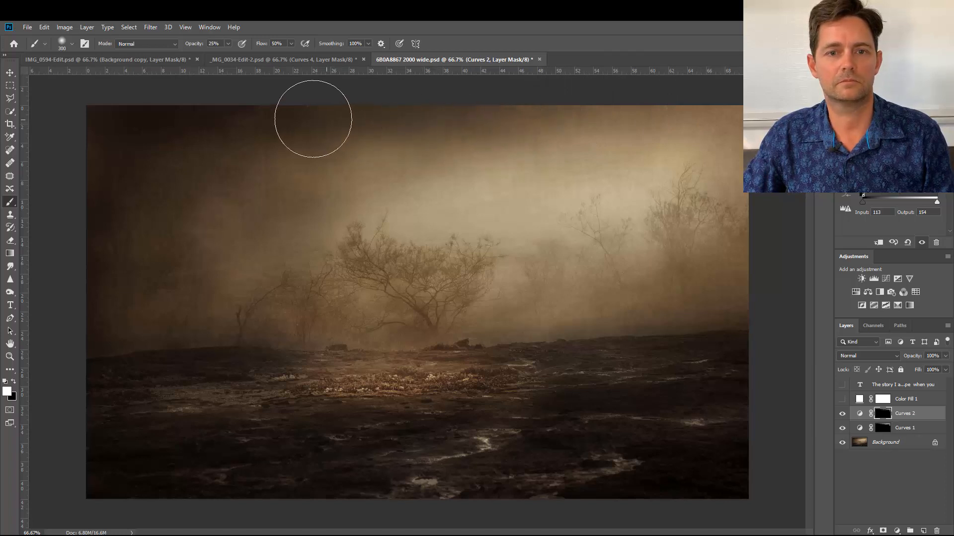
pyautogui.moveTo(208, 116)
pyautogui.mouseDown()
pyautogui.moveTo(182, 115)
pyautogui.moveTo(240, 116)
pyautogui.moveTo(180, 115)
pyautogui.mouseUp()
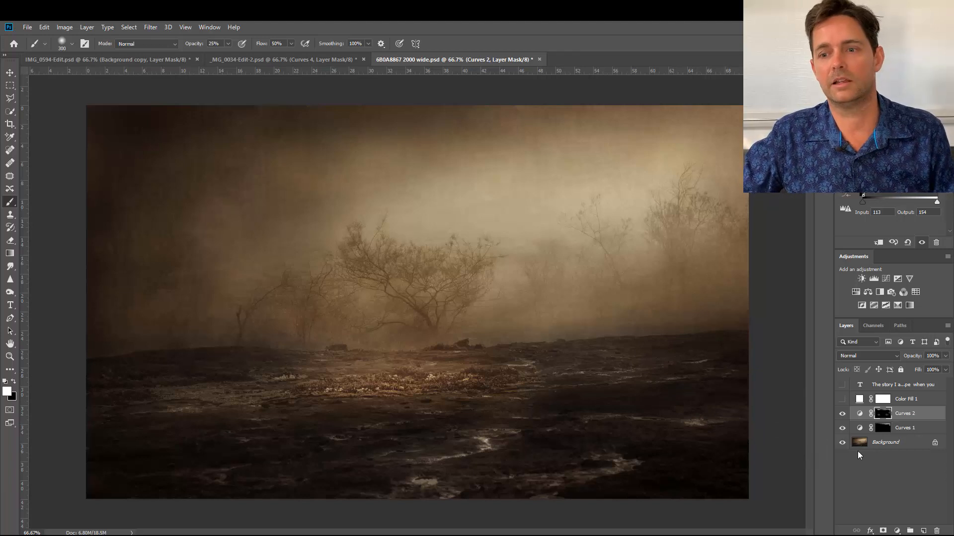
# Compare the misty tree photo before and after the sky dodging by hiding and reshowing the Curves 2 and Curves 1 layers.
pyautogui.click(842, 414)
pyautogui.click(842, 428)
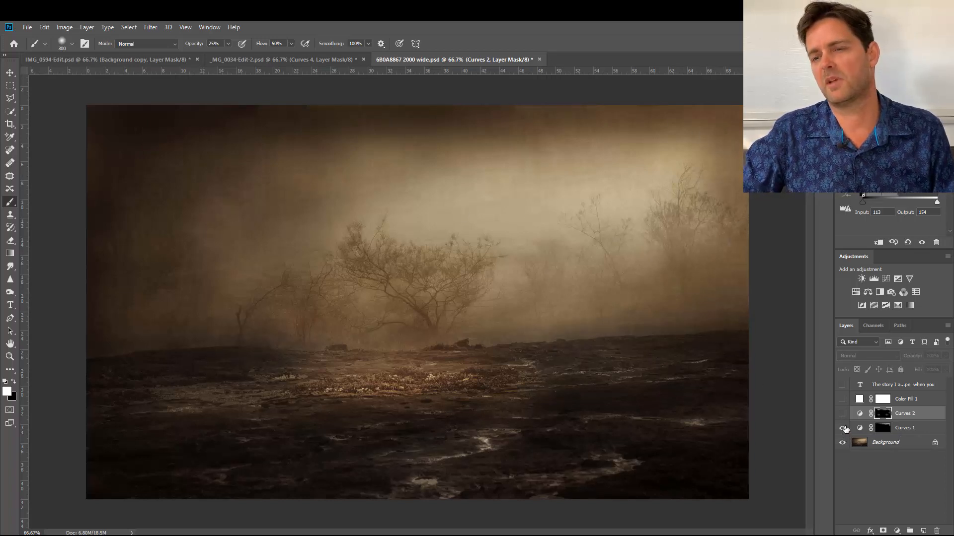
pyautogui.moveTo(842, 430); pyautogui.dragTo(844, 419)
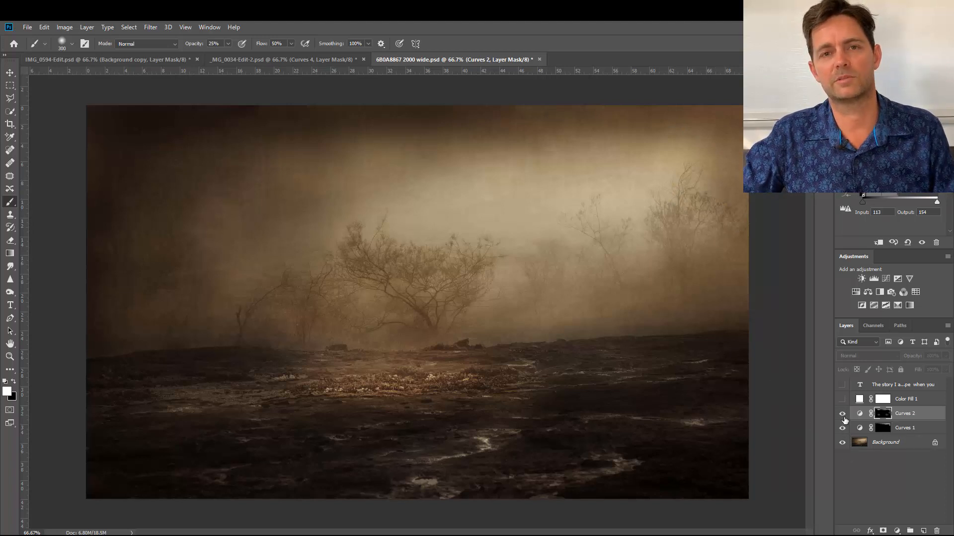
pyautogui.click(842, 428)
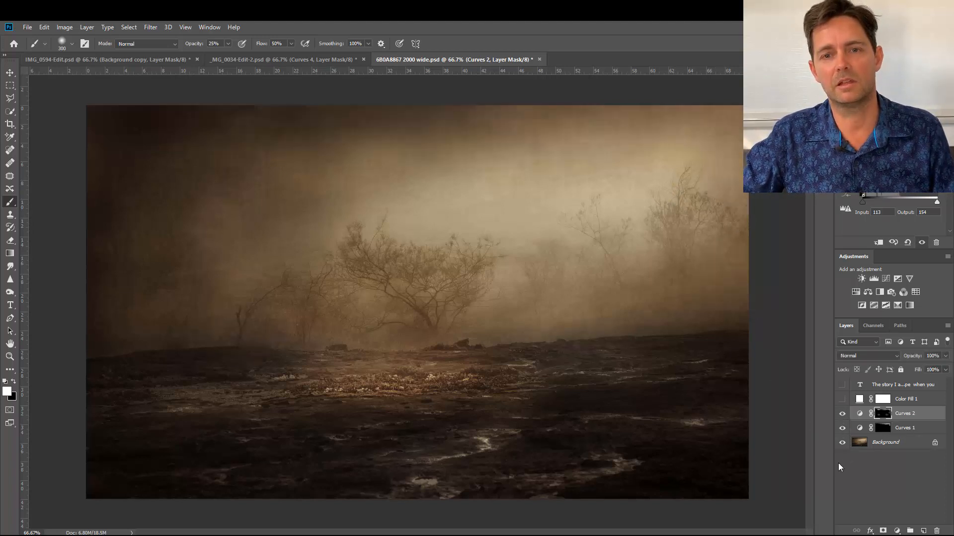